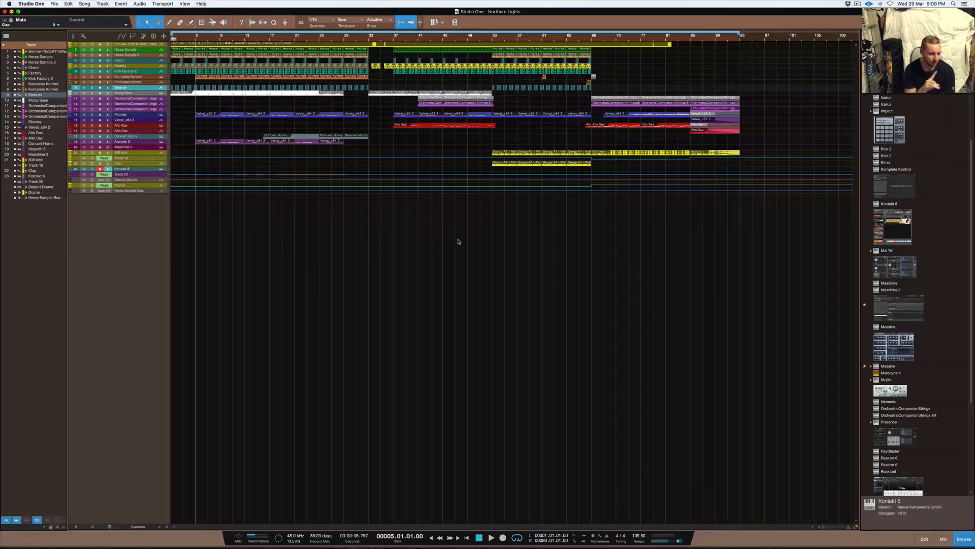
Mute the audio event at the beginning of the top track
{"action": "left_click", "coordinate": [281, 44]}
{"action": "key", "text": "shift+m"}
{"action": "left_click", "coordinate": [419, 250]}
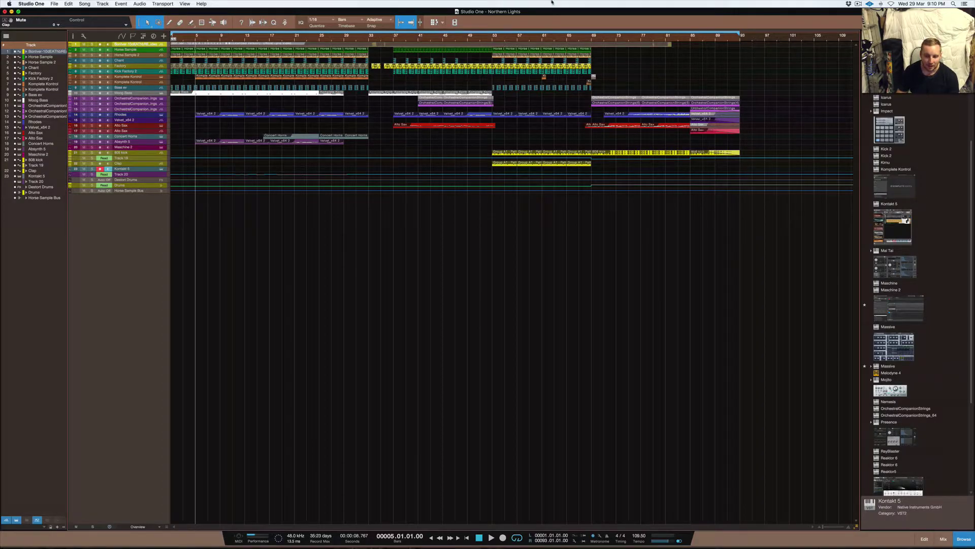
Move the playhead to bar 53, return it to the start of the song and play the arrangement
{"action": "left_click", "coordinate": [493, 38]}
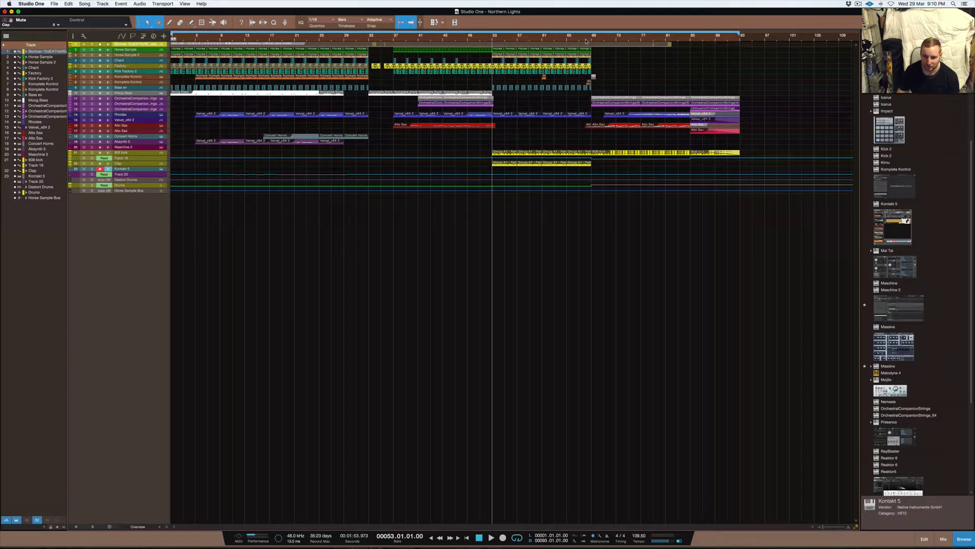
{"action": "left_click", "coordinate": [209, 38]}
{"action": "key", "text": "KP_Subtract"}
{"action": "key", "text": "KP_Subtract"}
{"action": "key", "text": "KP_Subtract"}
{"action": "key", "text": "KP_Subtract"}
{"action": "key", "text": "KP_Subtract"}
{"action": "key", "text": "KP_Subtract"}
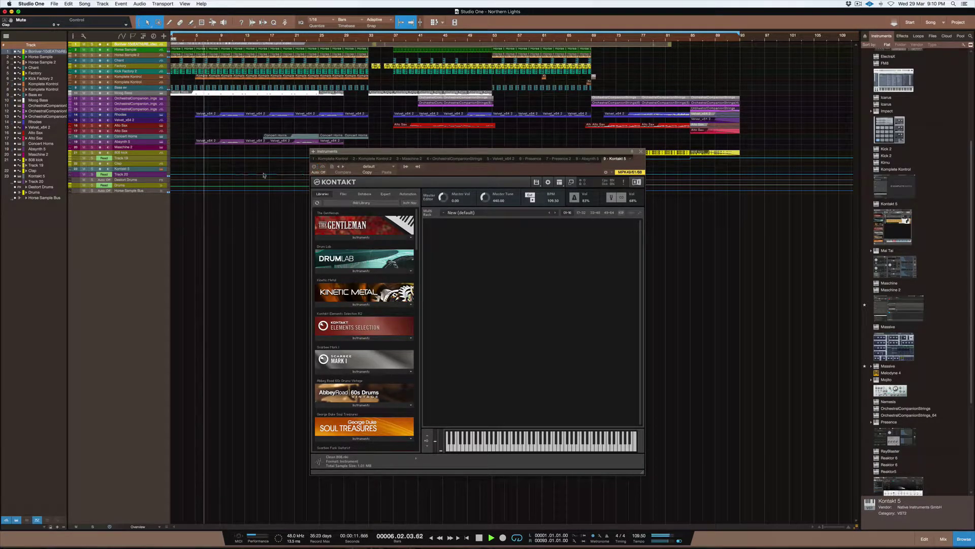
Close the Kontakt 5 instrument window and show the mixing console beneath the arrangement
{"action": "right_click", "coordinate": [145, 170]}
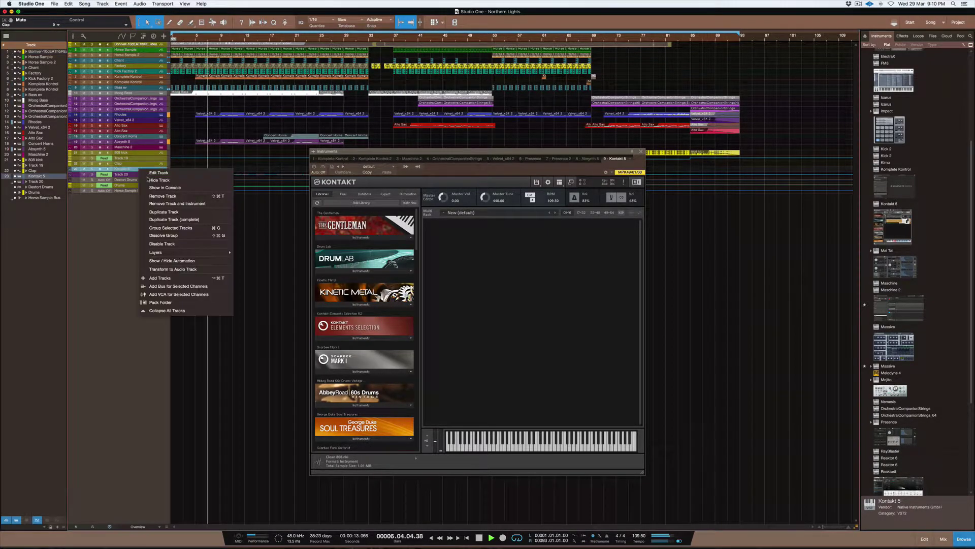
{"action": "left_click", "coordinate": [116, 258]}
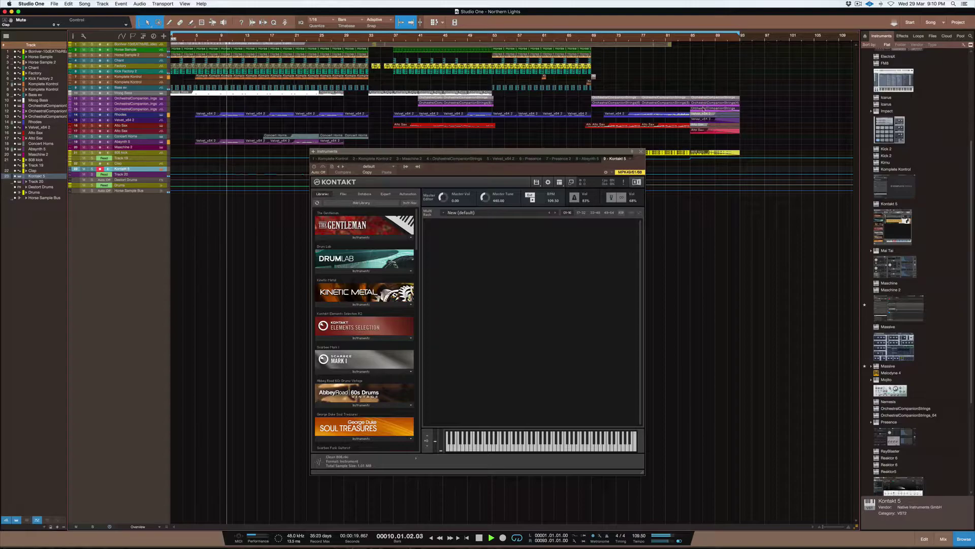
{"action": "left_click", "coordinate": [642, 151]}
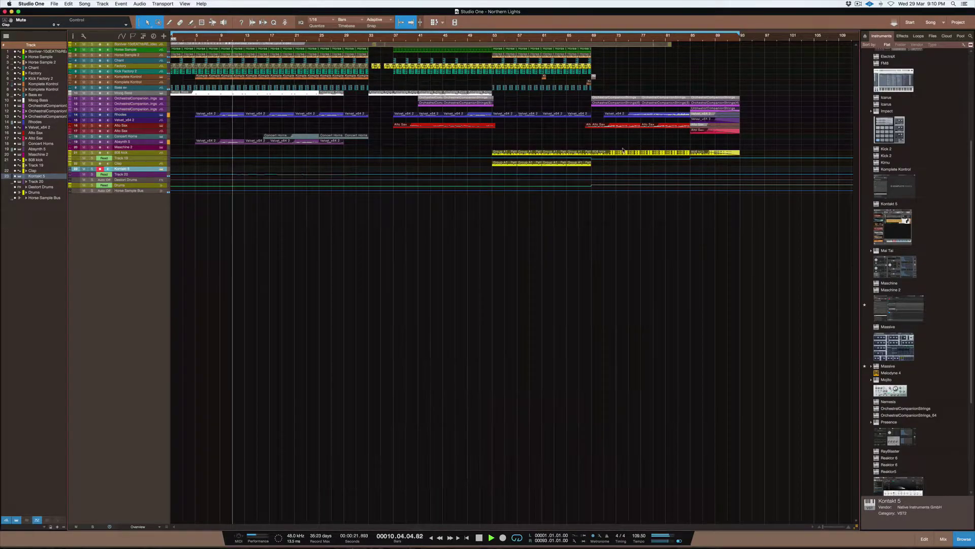
{"action": "key", "text": "F3"}
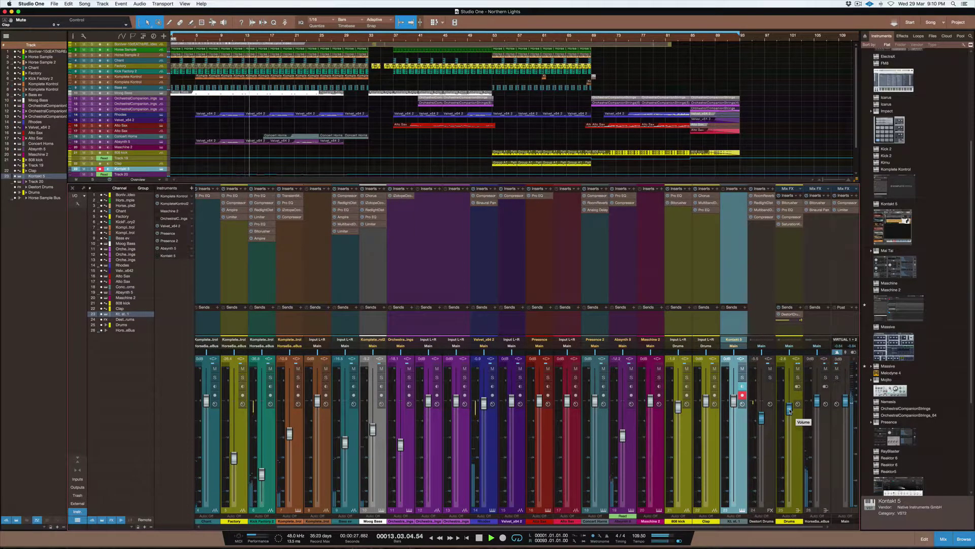
Lower the Drums bus volume slightly, save the song and stop playback
{"action": "left_click_drag", "start_coordinate": [790, 412], "coordinate": [790, 413]}
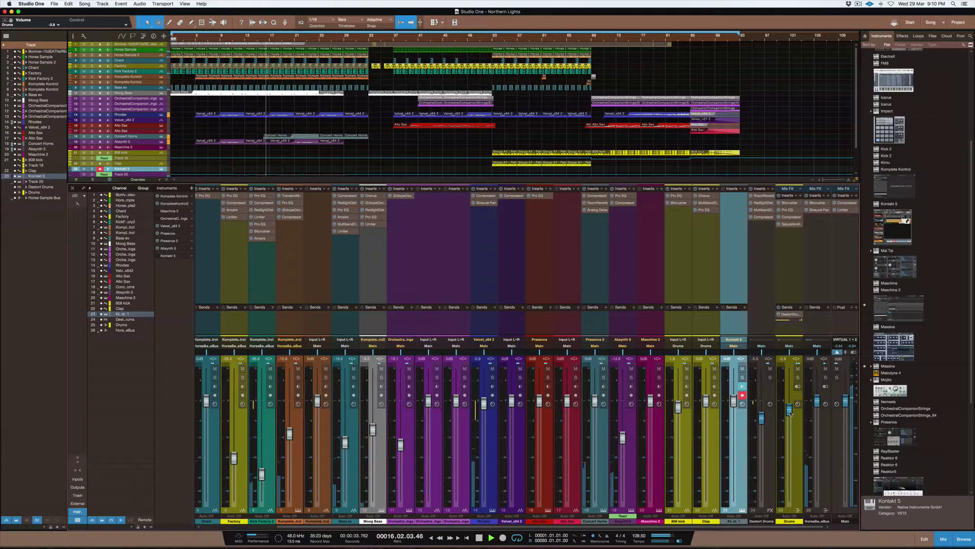
{"action": "key", "text": "super+s"}
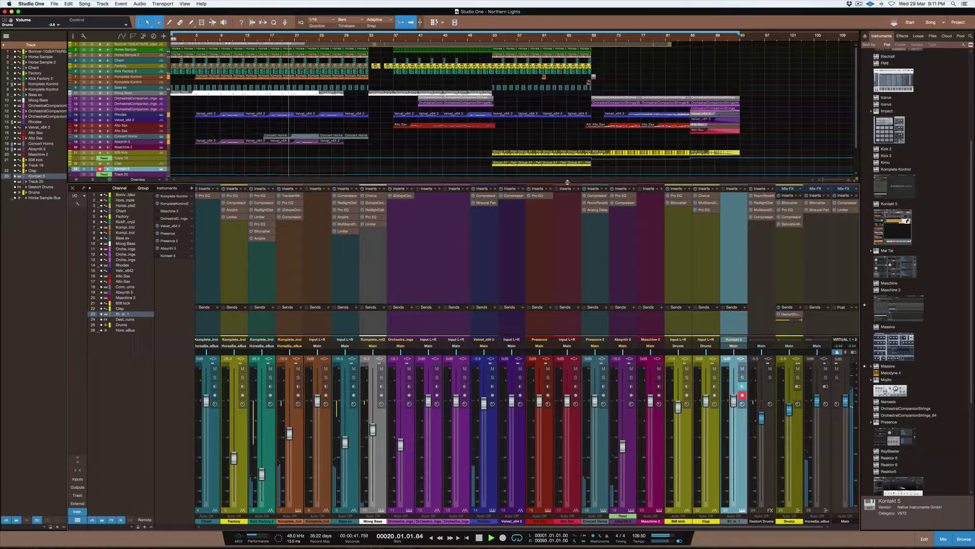
{"action": "left_click_drag", "start_coordinate": [566, 182], "coordinate": [566, 203]}
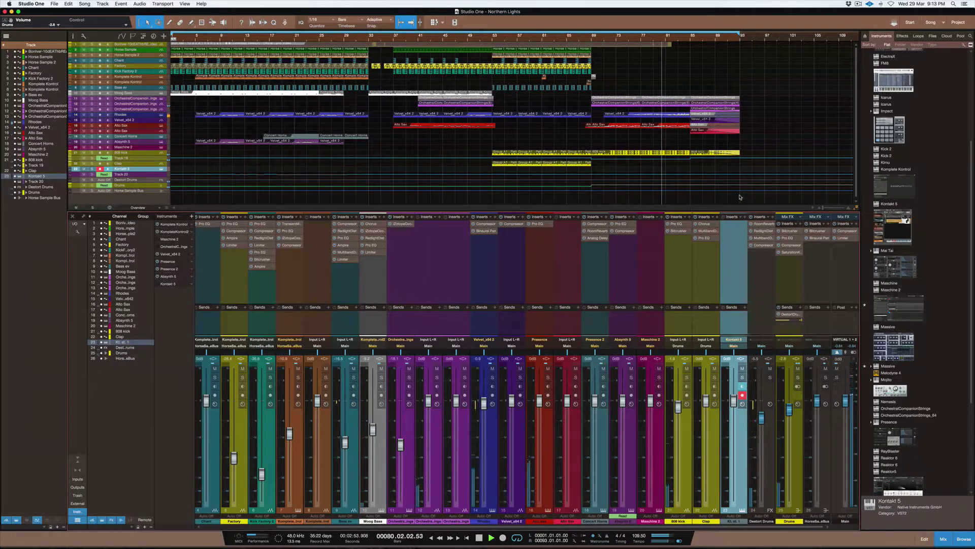
{"action": "key", "text": "space"}
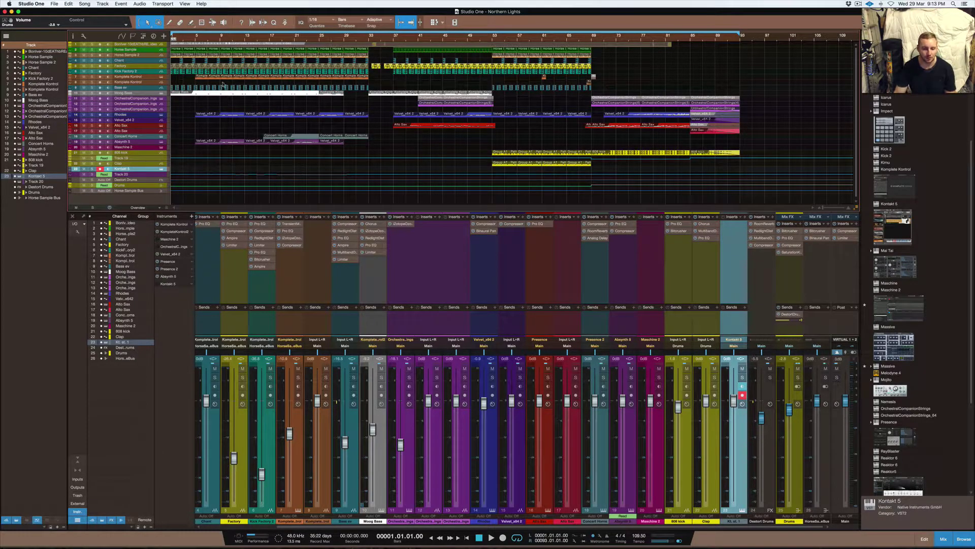
Solo the Horse Sample and Horse Sample 2 channels and audition them from the start of the song
{"action": "left_click", "coordinate": [135, 51]}
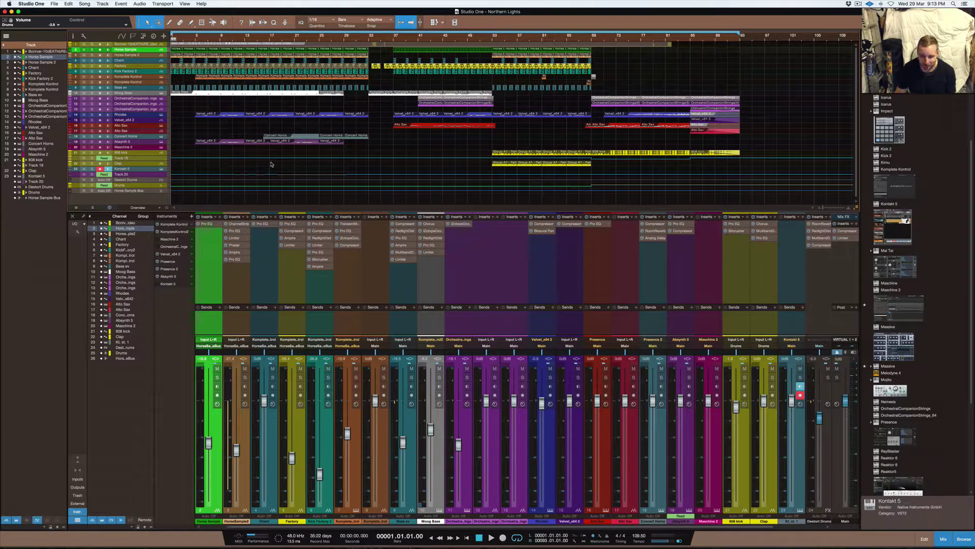
{"action": "left_click", "coordinate": [133, 55]}
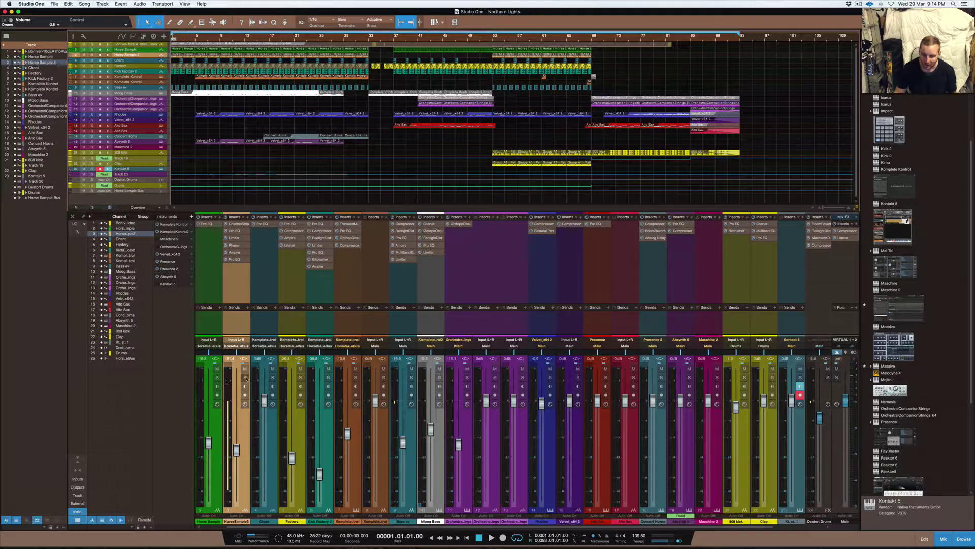
{"action": "left_click", "coordinate": [245, 377]}
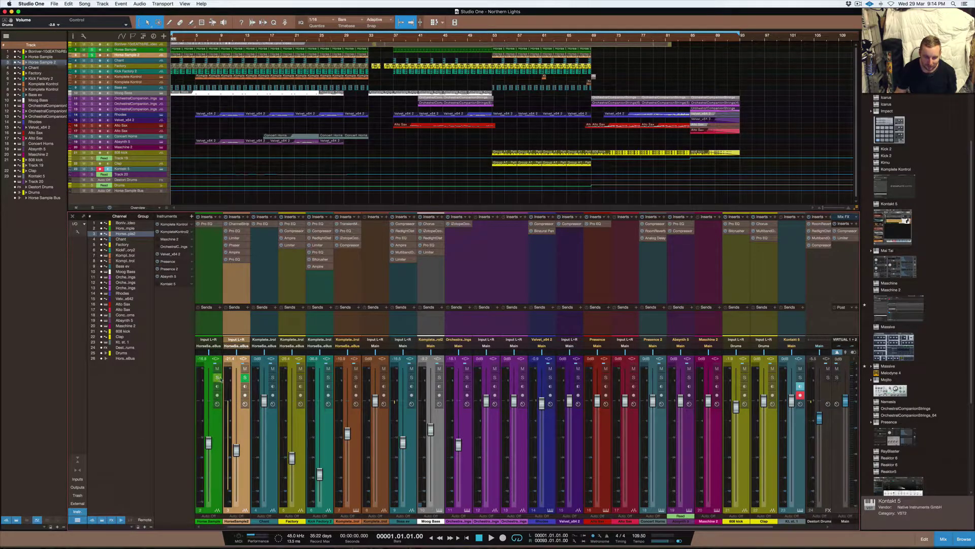
{"action": "left_click", "coordinate": [245, 377]}
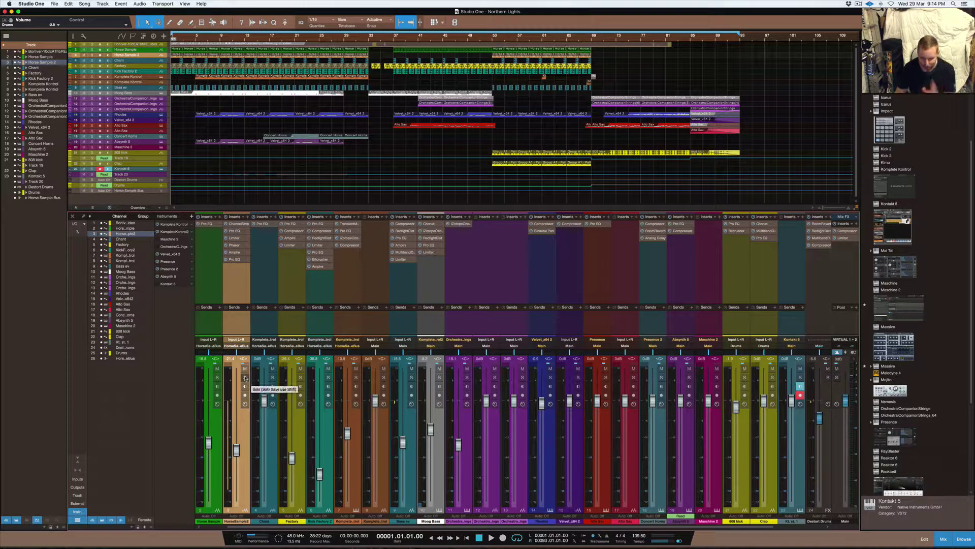
{"action": "left_click", "coordinate": [217, 378]}
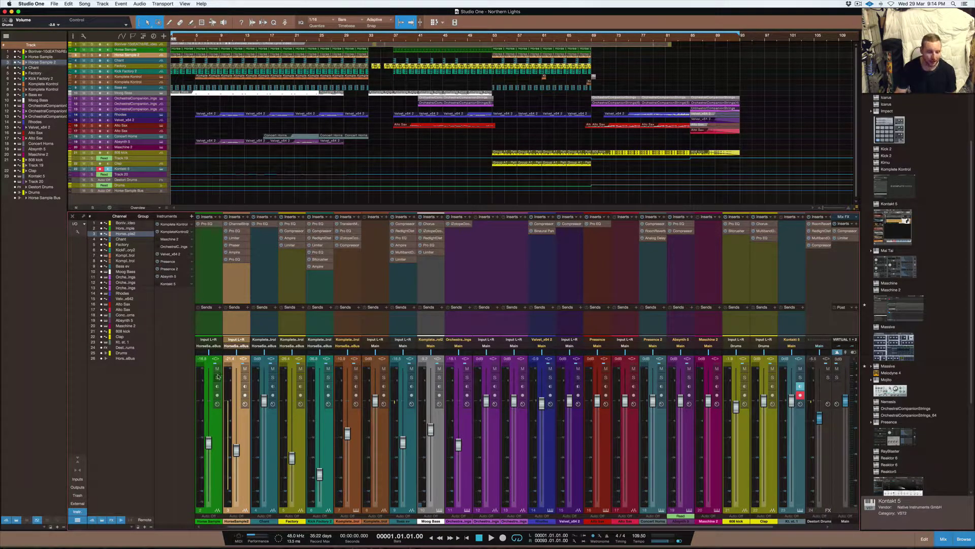
{"action": "key", "text": "space"}
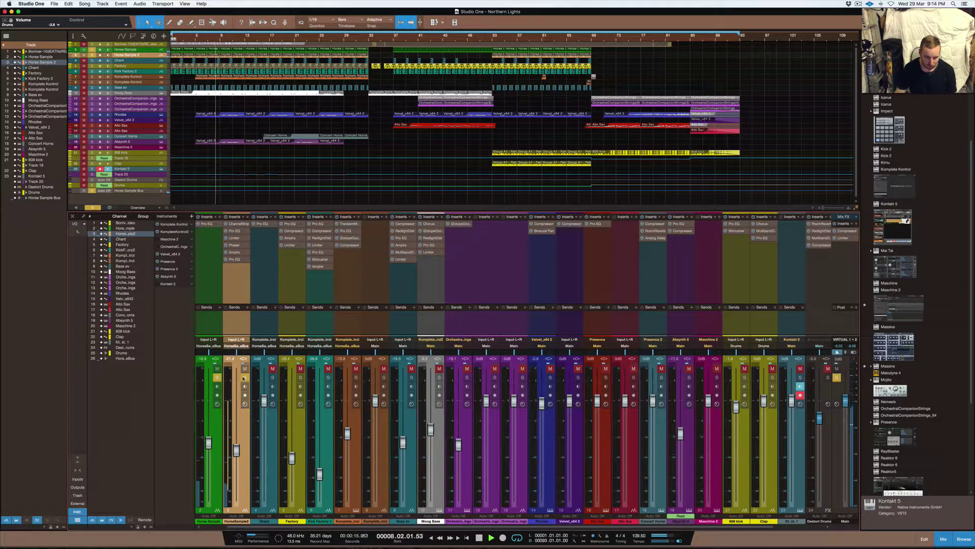
{"action": "key", "text": "space"}
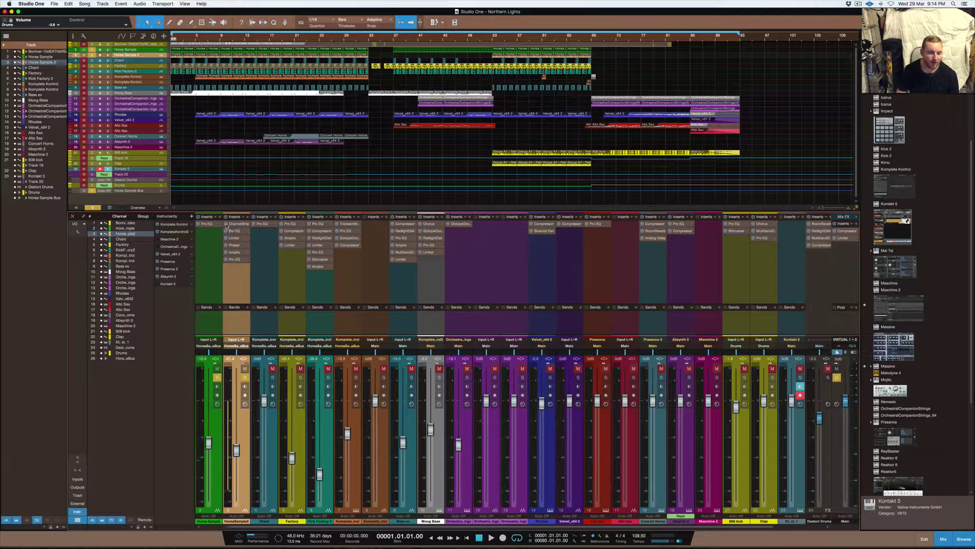
Inspect the settings of the Channel Strip, first Pro EQ and Limiter inserts on Horse Sample 2
{"action": "left_click", "coordinate": [236, 224]}
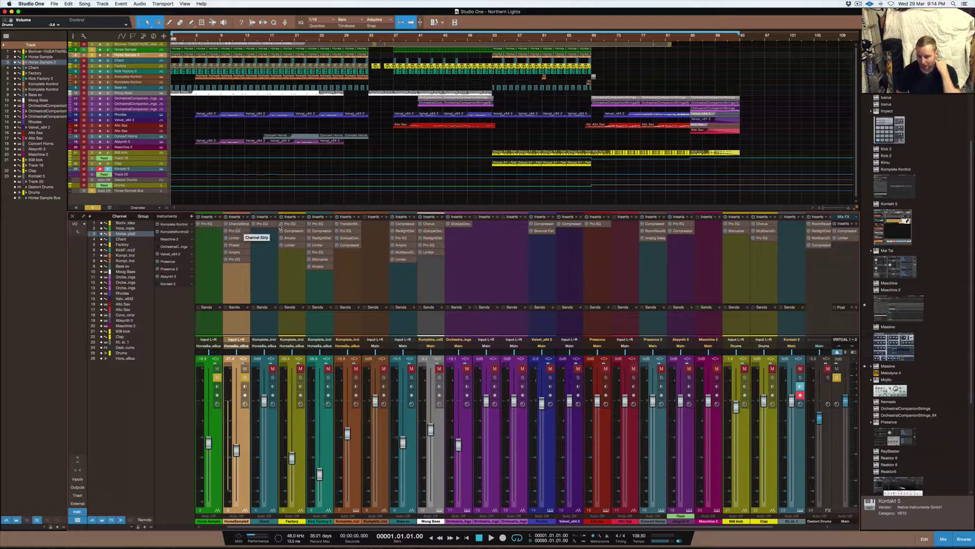
{"action": "left_click", "coordinate": [237, 224]}
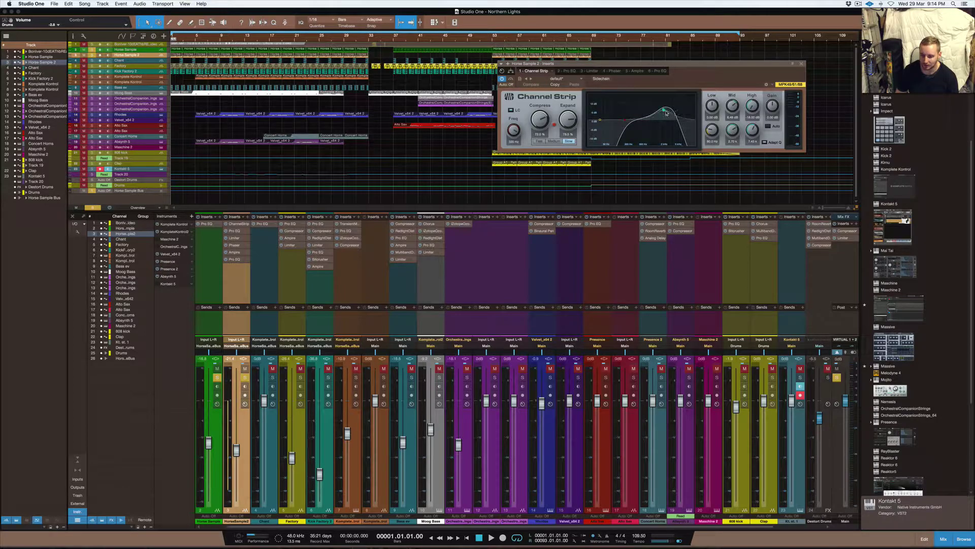
{"action": "left_click", "coordinate": [801, 64]}
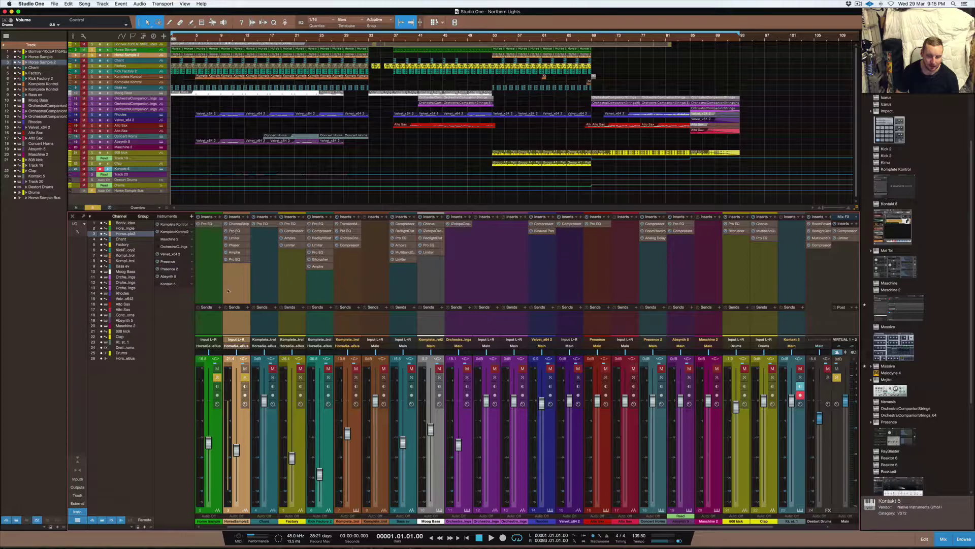
{"action": "double_click", "coordinate": [235, 231]}
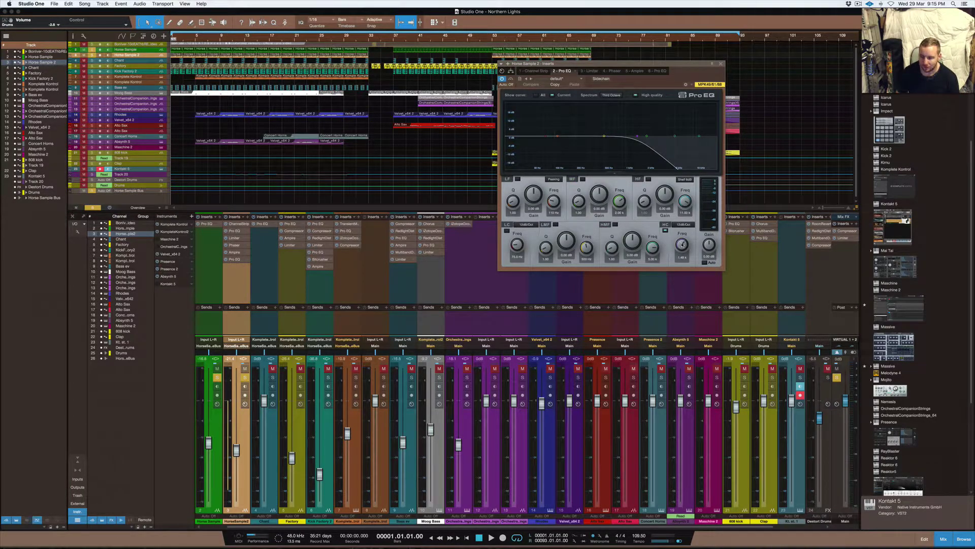
{"action": "left_click", "coordinate": [721, 64]}
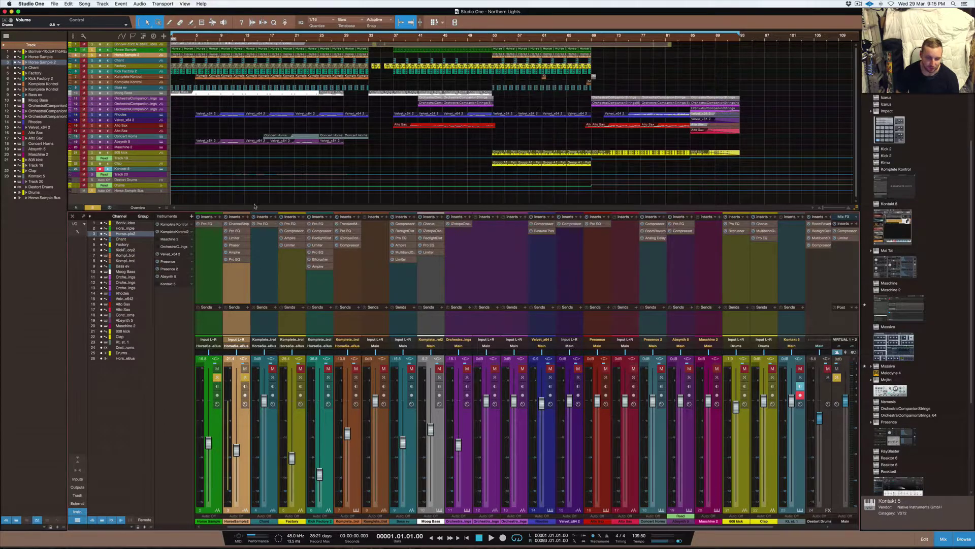
{"action": "left_click", "coordinate": [233, 238]}
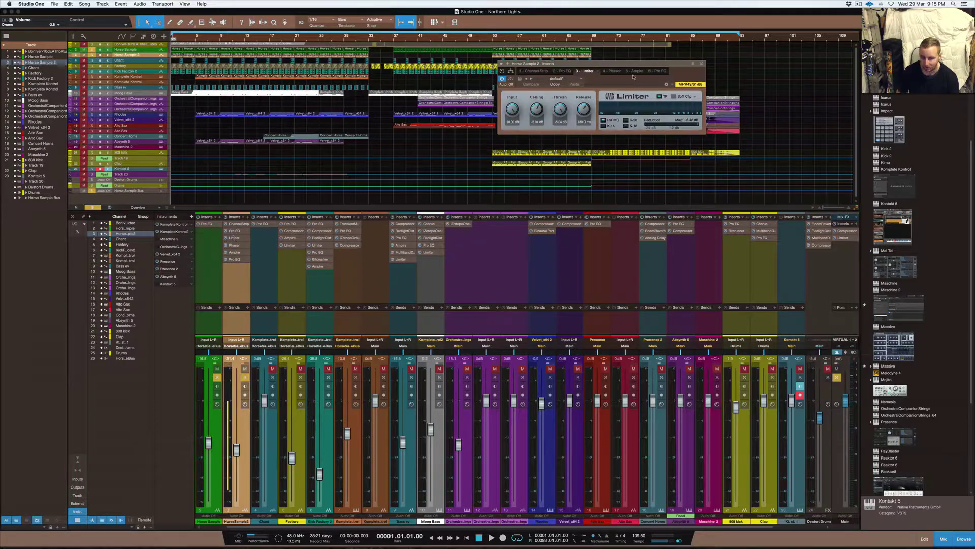
{"action": "left_click", "coordinate": [701, 64]}
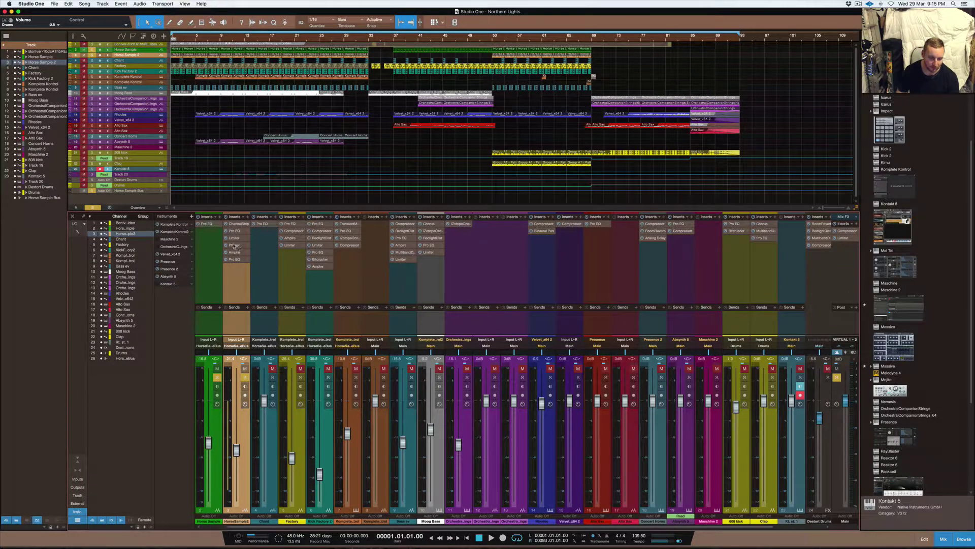
Compare Horse Sample 2 with its Phaser insert bypassed and active, and close the Phaser
{"action": "left_click", "coordinate": [234, 245]}
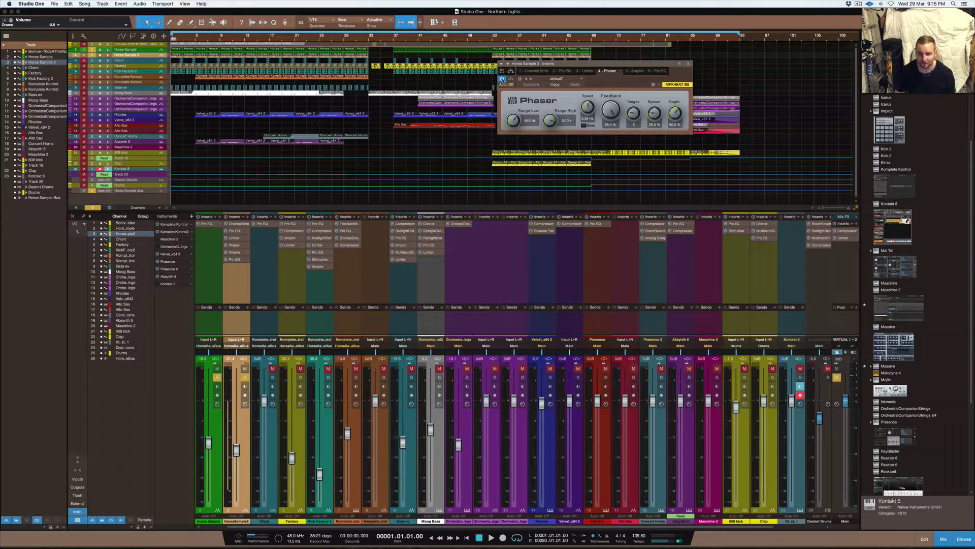
{"action": "left_click", "coordinate": [502, 79]}
{"action": "key", "text": "space"}
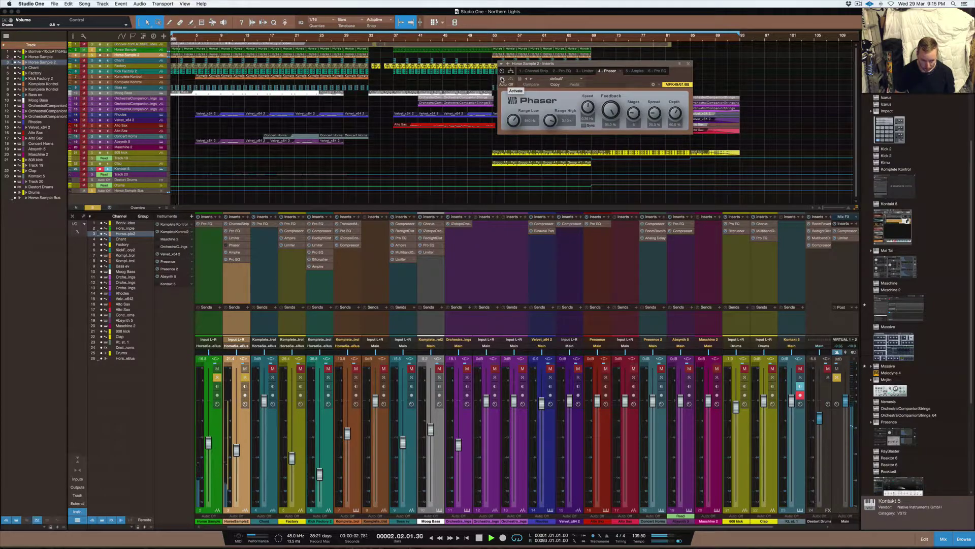
{"action": "key", "text": "space"}
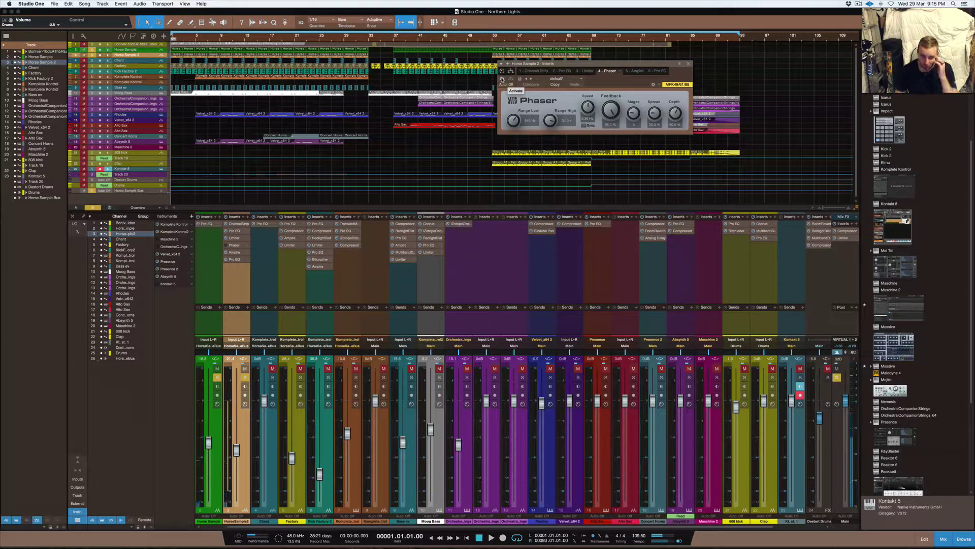
{"action": "left_click", "coordinate": [502, 79]}
{"action": "key", "text": "space"}
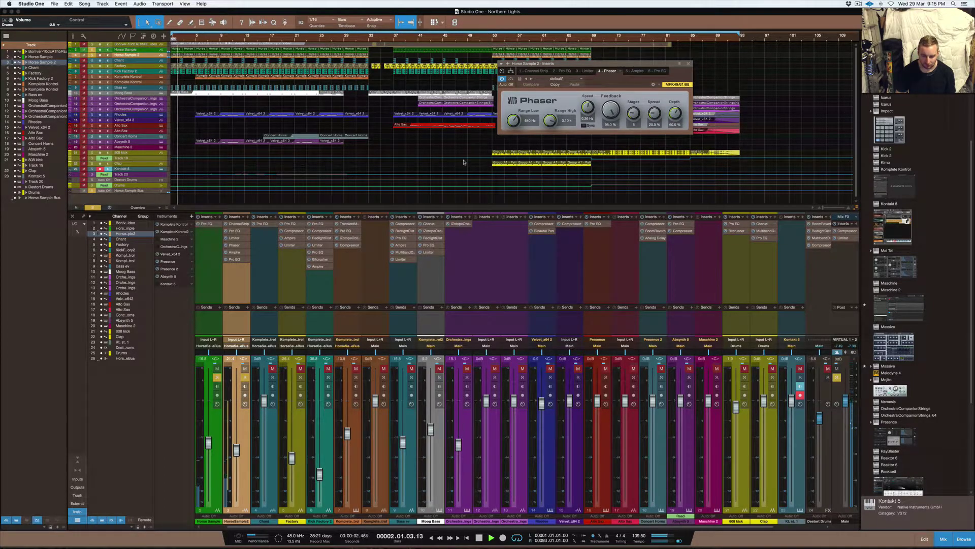
{"action": "key", "text": "space"}
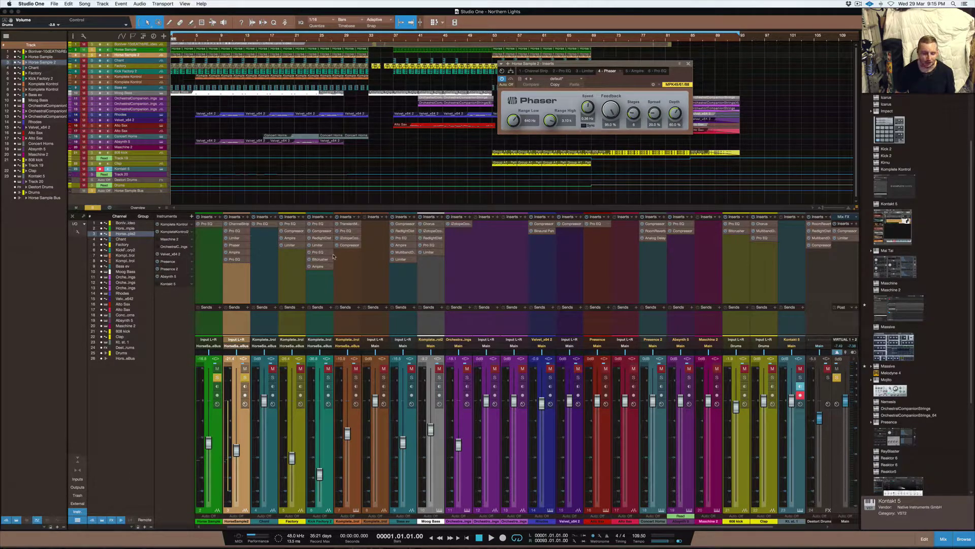
{"action": "left_click", "coordinate": [689, 65]}
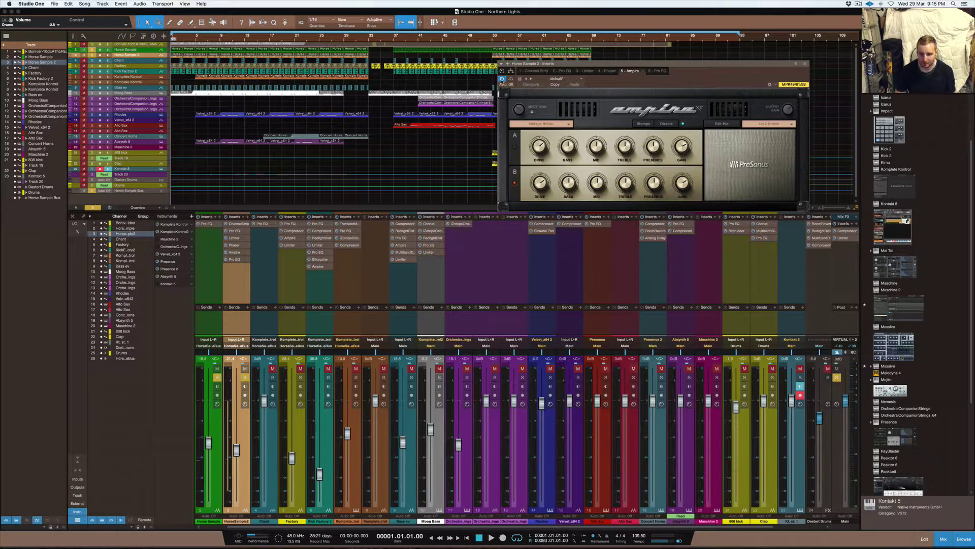
Compare Horse Sample 2 with its Ampire insert active and bypassed, reactivate it and close the amp window
{"action": "key", "text": "space"}
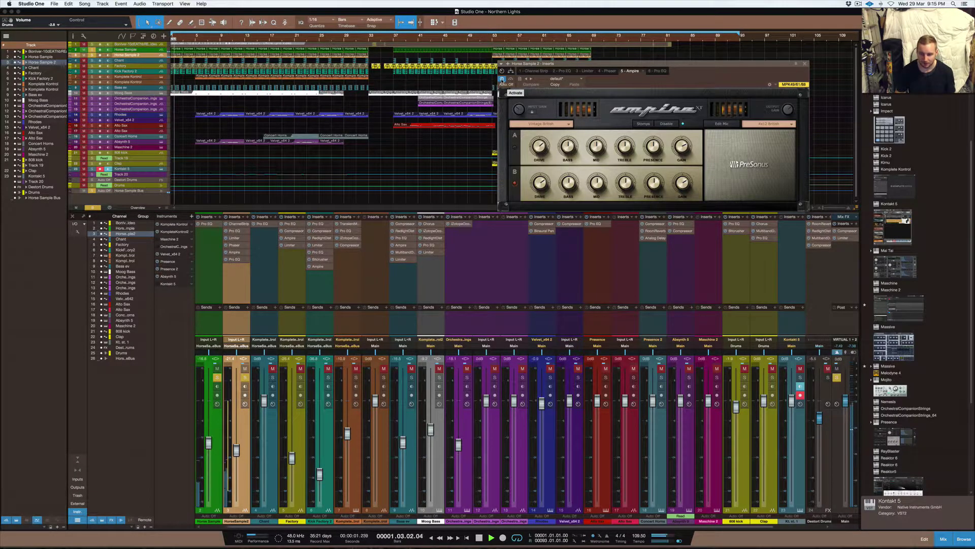
{"action": "key", "text": "space"}
{"action": "left_click", "coordinate": [502, 80]}
{"action": "key", "text": "space"}
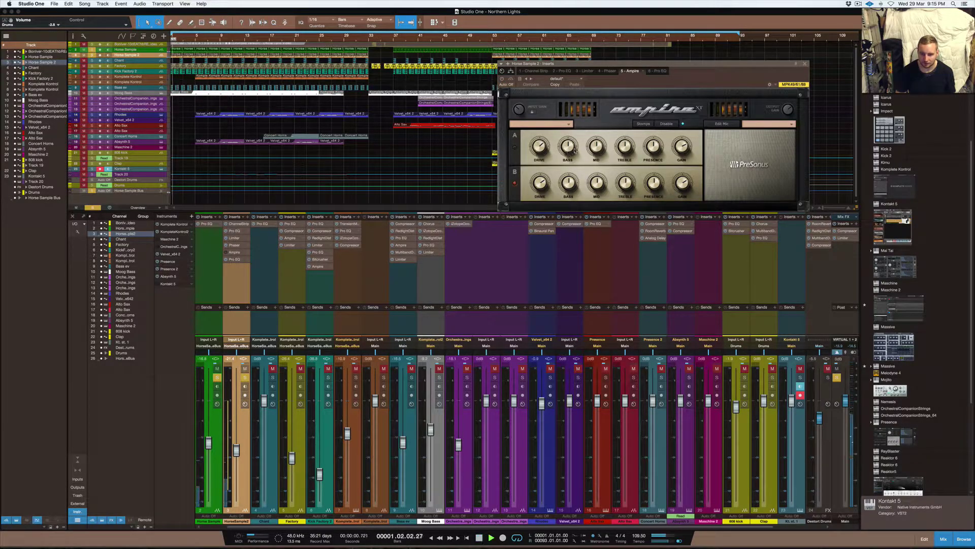
{"action": "key", "text": "space"}
{"action": "left_click", "coordinate": [502, 79]}
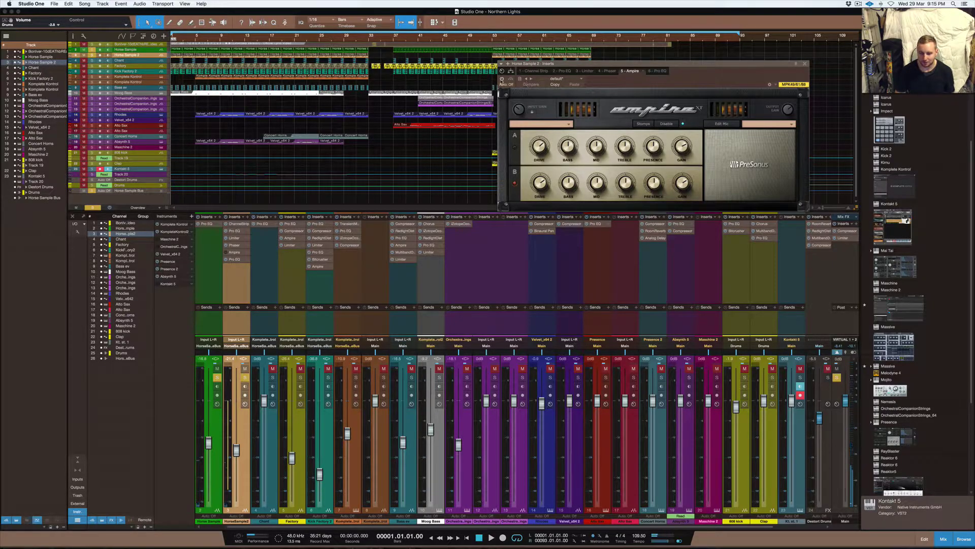
{"action": "left_click", "coordinate": [805, 65]}
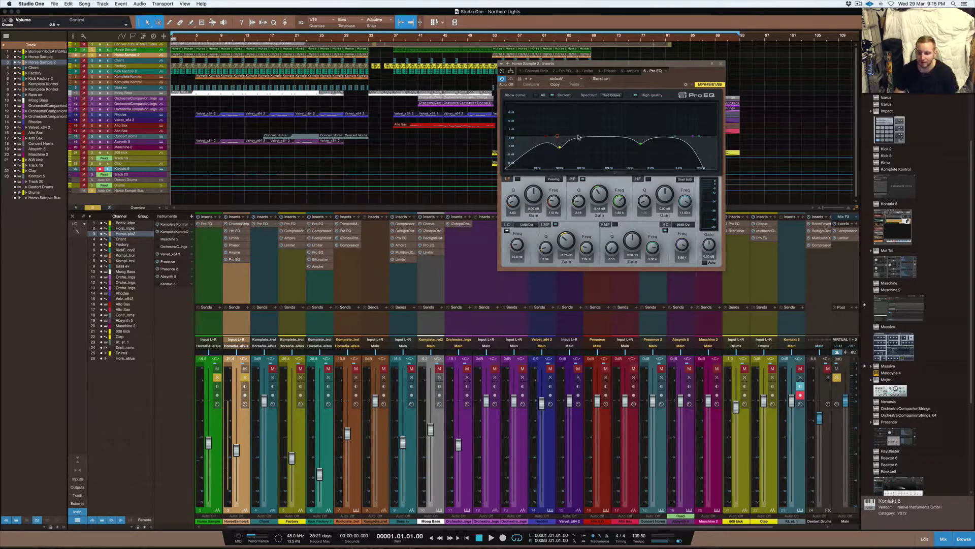
Inspect the curve of the last Pro EQ insert on Horse Sample 2, close it and unsolo the horse channels
{"action": "left_click", "coordinate": [640, 145]}
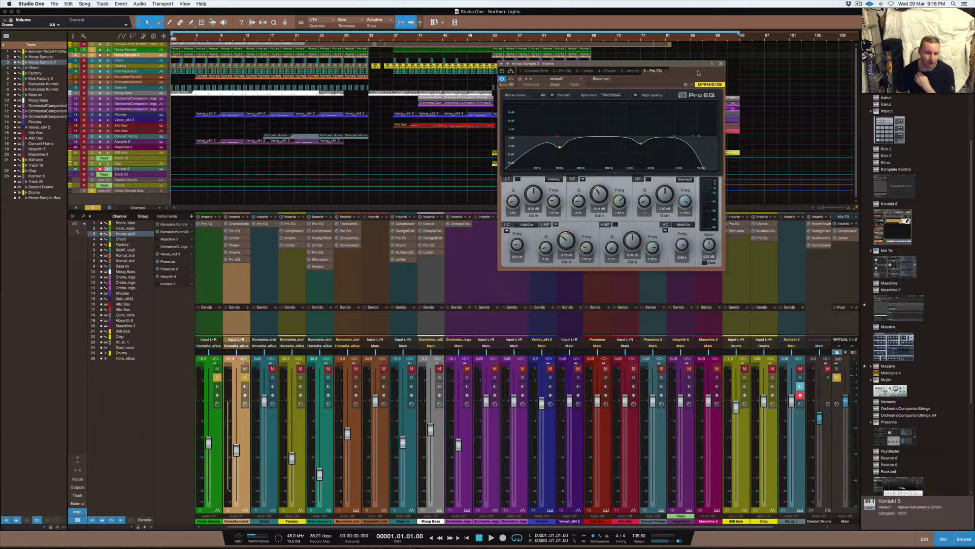
{"action": "left_click", "coordinate": [721, 63]}
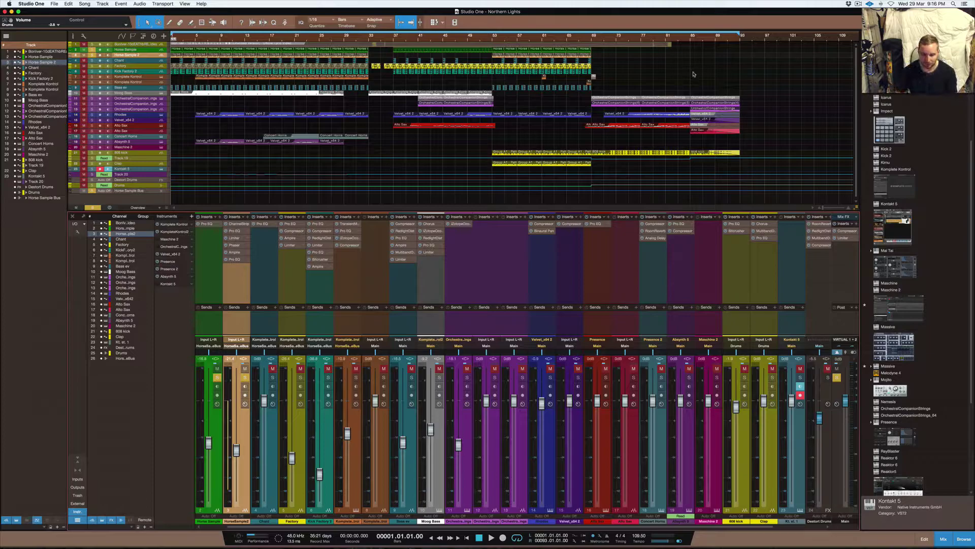
{"action": "left_click", "coordinate": [245, 377]}
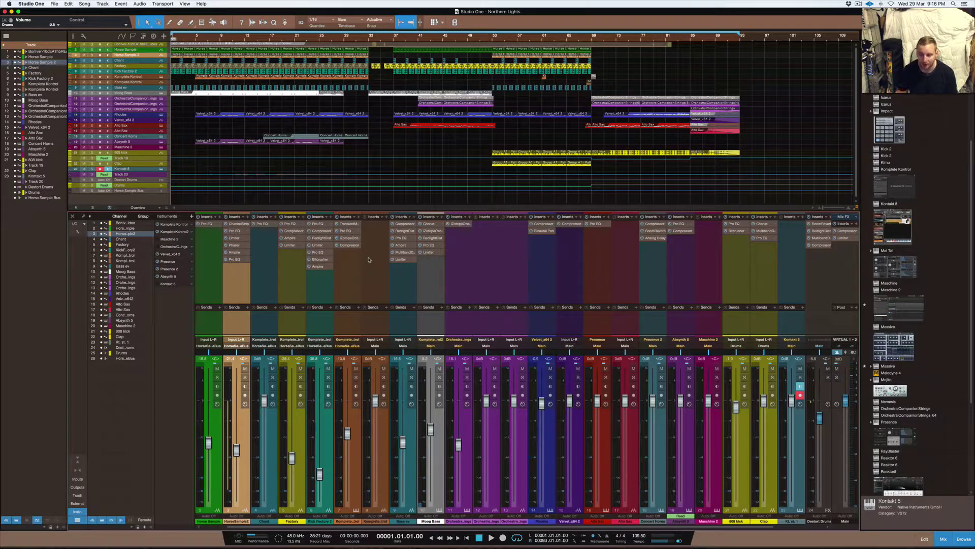
Solo the 808 kick, Clap and Distort Drums channels and audition them from bar 53
{"action": "left_click", "coordinate": [492, 36]}
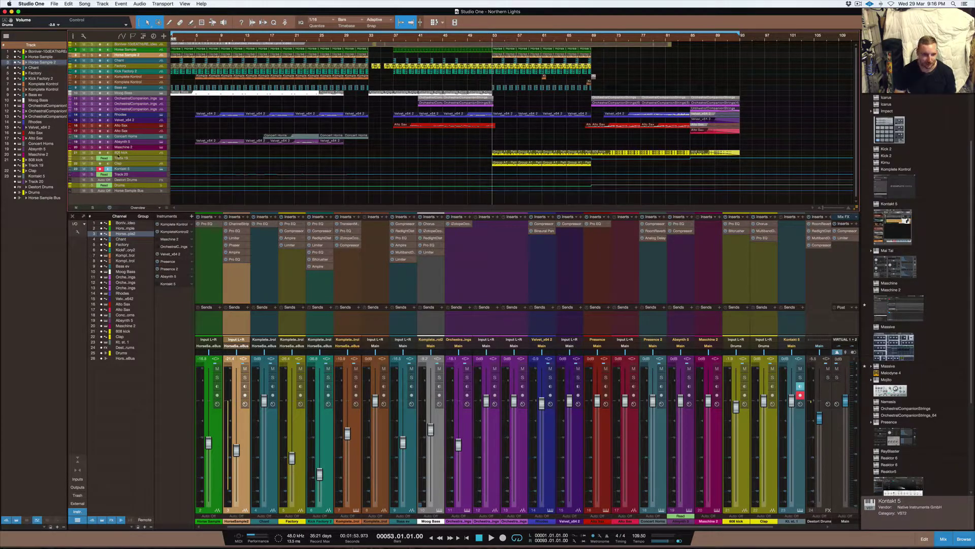
{"action": "left_click", "coordinate": [772, 377]}
{"action": "left_click", "coordinate": [745, 377]}
{"action": "scroll", "coordinate": [752, 378], "scroll_direction": "right", "scroll_amount": 3}
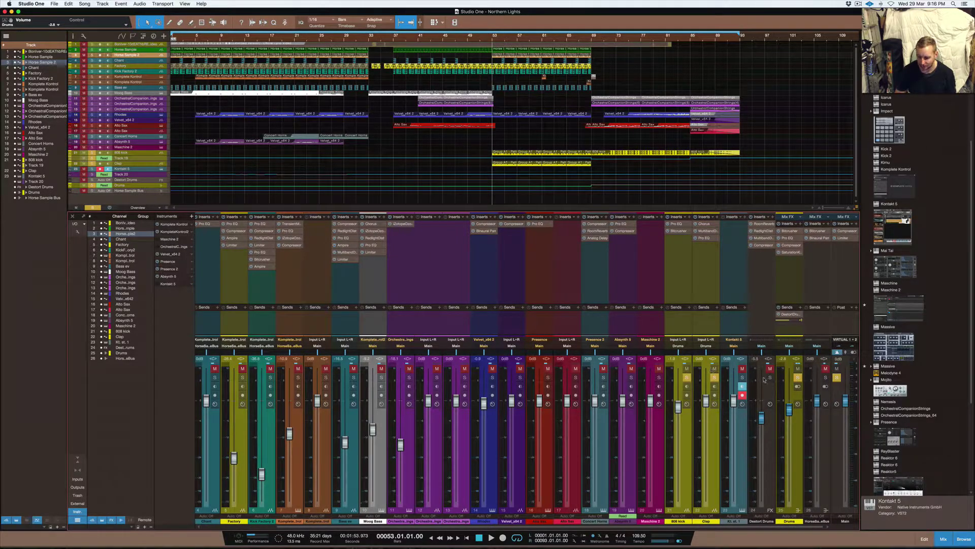
{"action": "left_click", "coordinate": [770, 378]}
{"action": "key", "text": "space"}
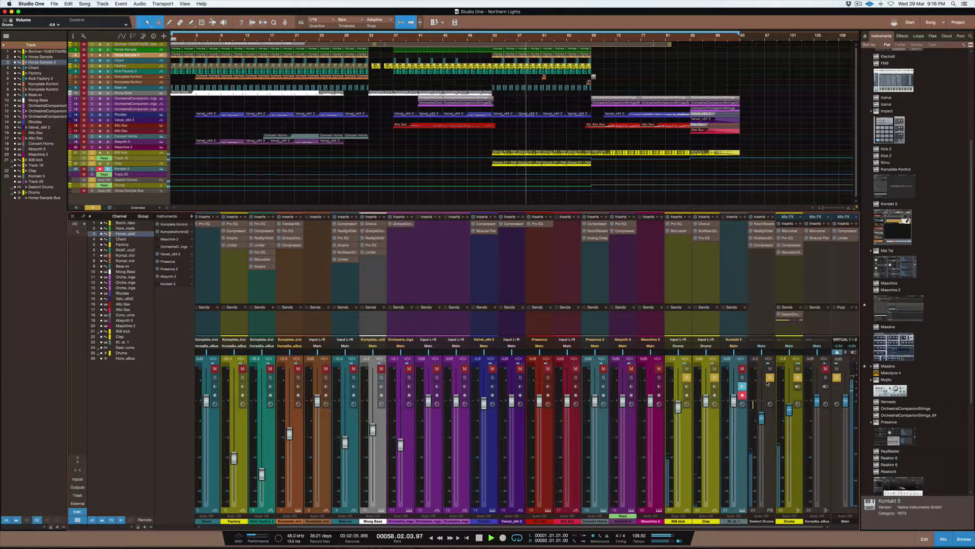
{"action": "key", "text": "space"}
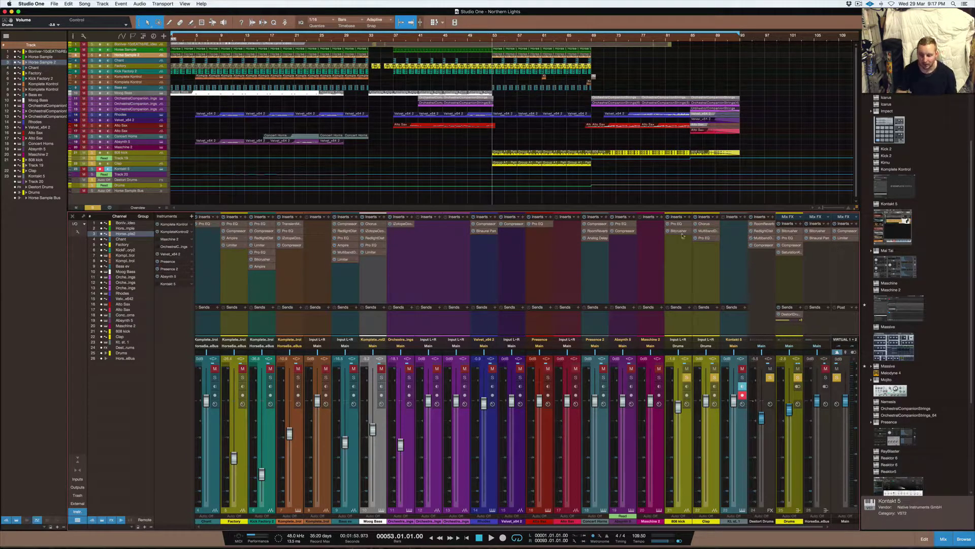
Toggle the Clap channel's solo and audition the drums twice from bar 53
{"action": "left_click", "coordinate": [714, 378]}
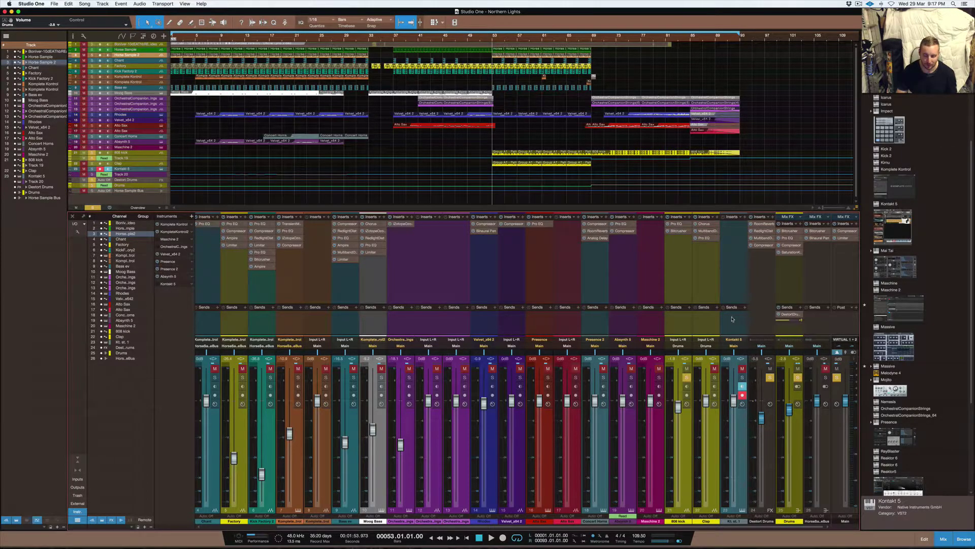
{"action": "key", "text": "space"}
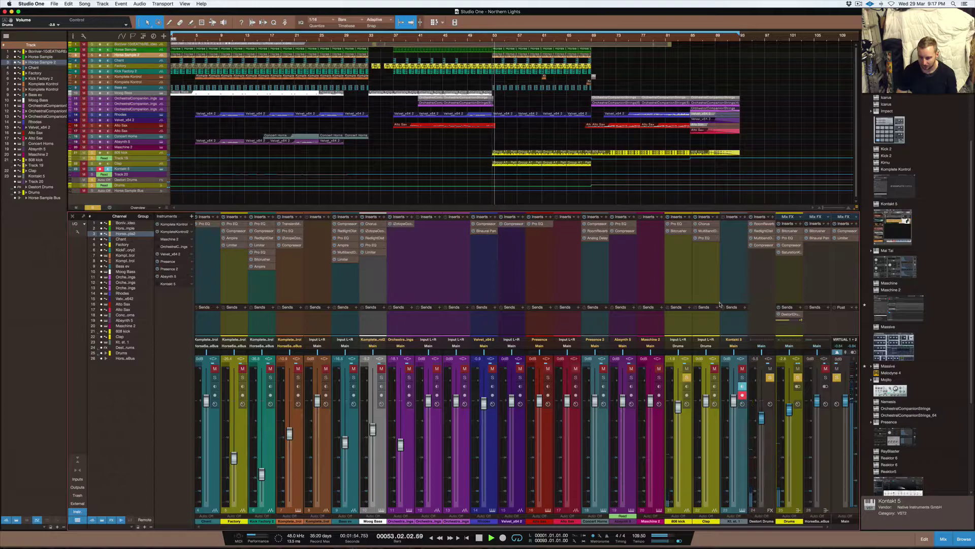
{"action": "key", "text": "space"}
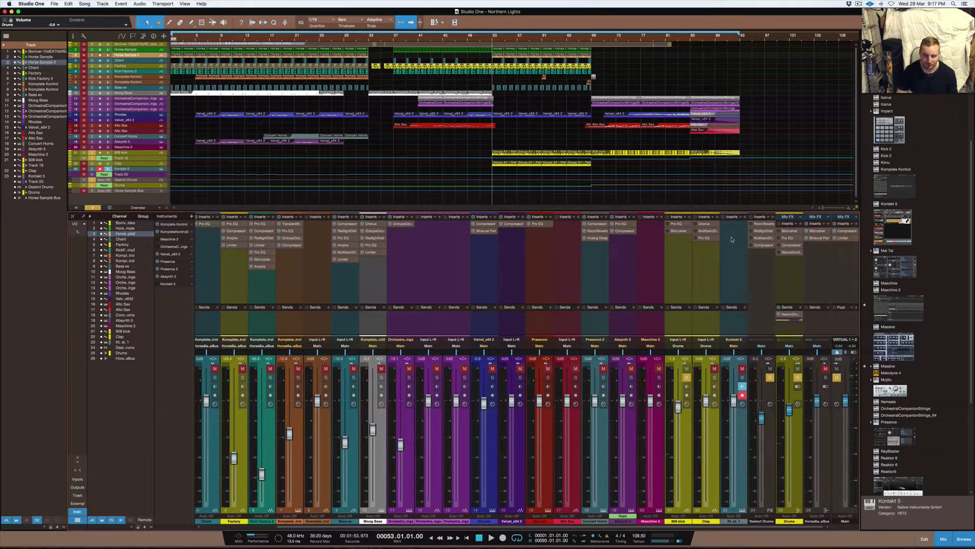
{"action": "key", "text": "space"}
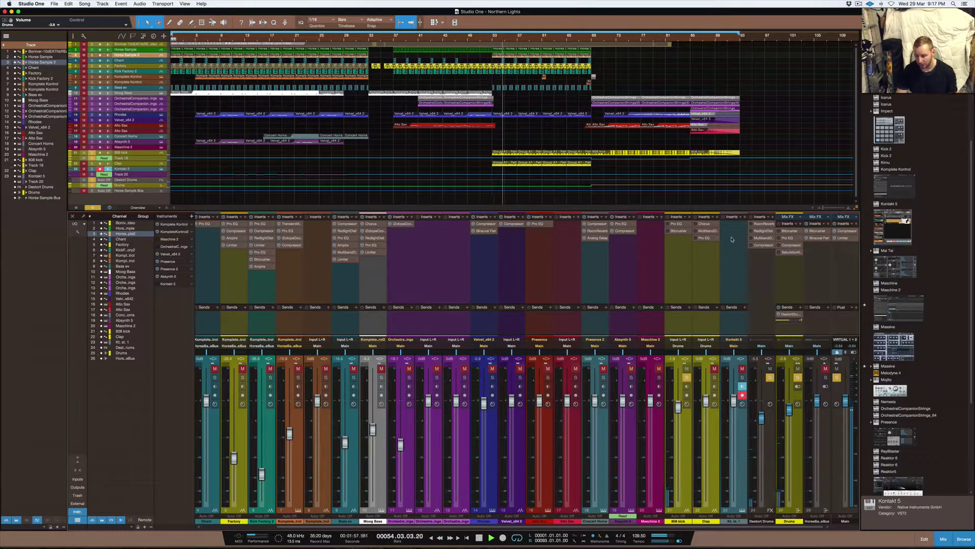
{"action": "key", "text": "space"}
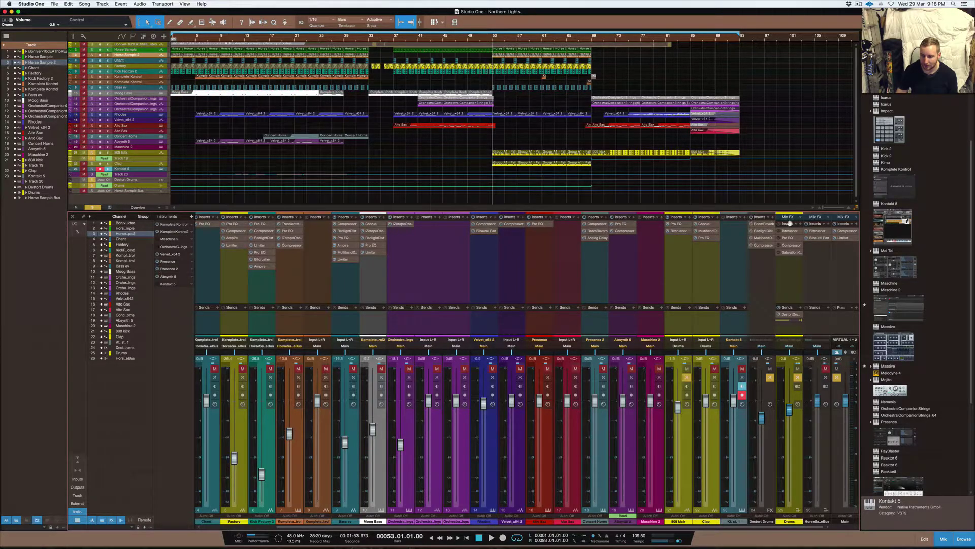
Inspect the 808 kick's Pro EQ and Bitcrusher inserts and audition the drums from bar 53
{"action": "left_click", "coordinate": [679, 224]}
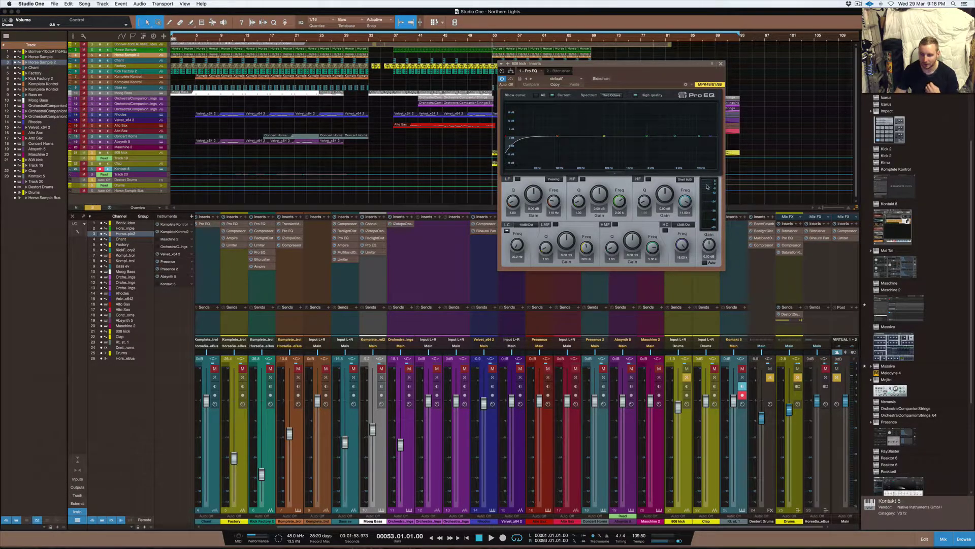
{"action": "key", "text": "Escape"}
{"action": "left_click", "coordinate": [679, 234]}
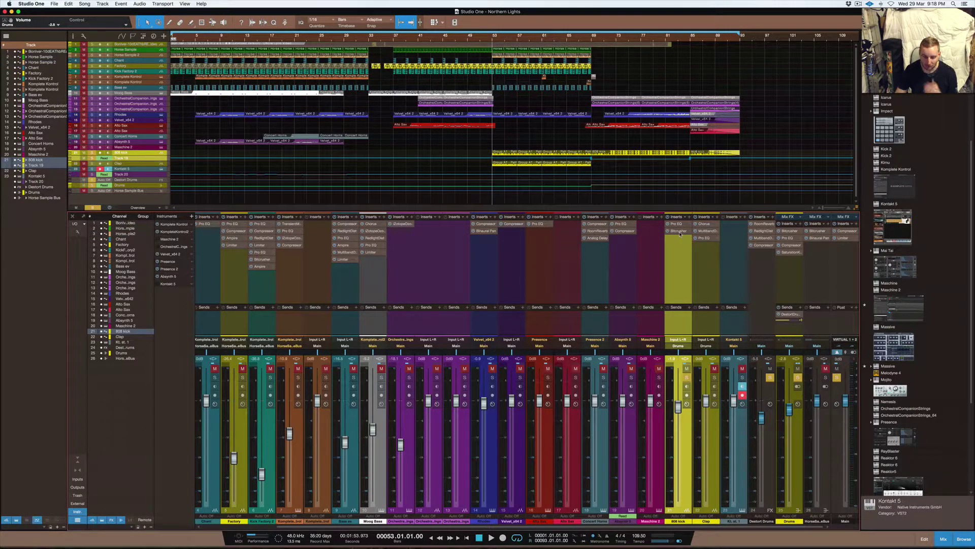
{"action": "left_click", "coordinate": [679, 231]}
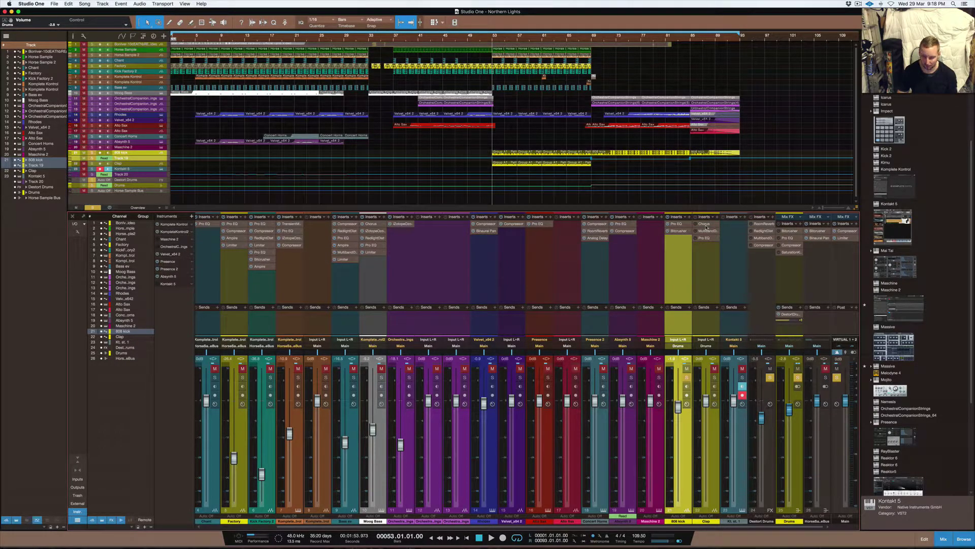
{"action": "key", "text": "space"}
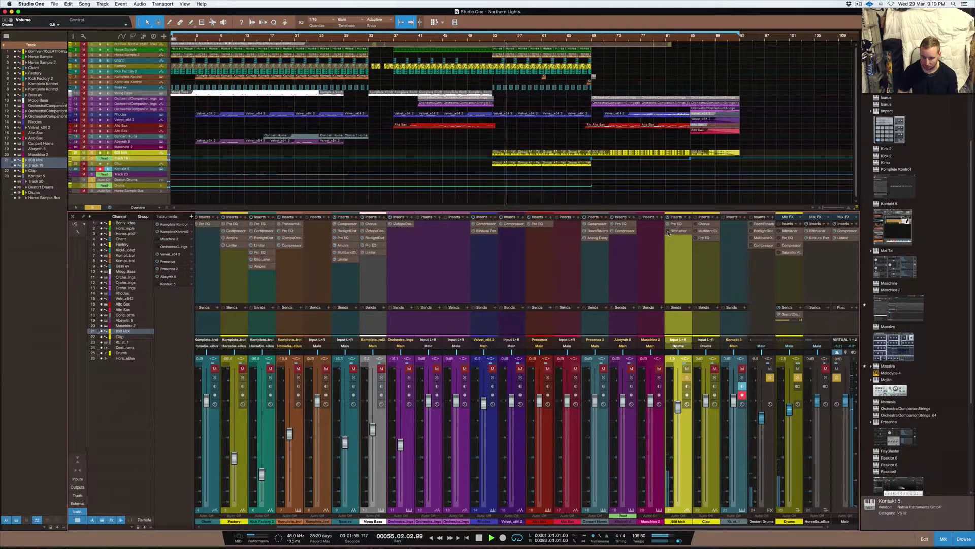
{"action": "key", "text": "space"}
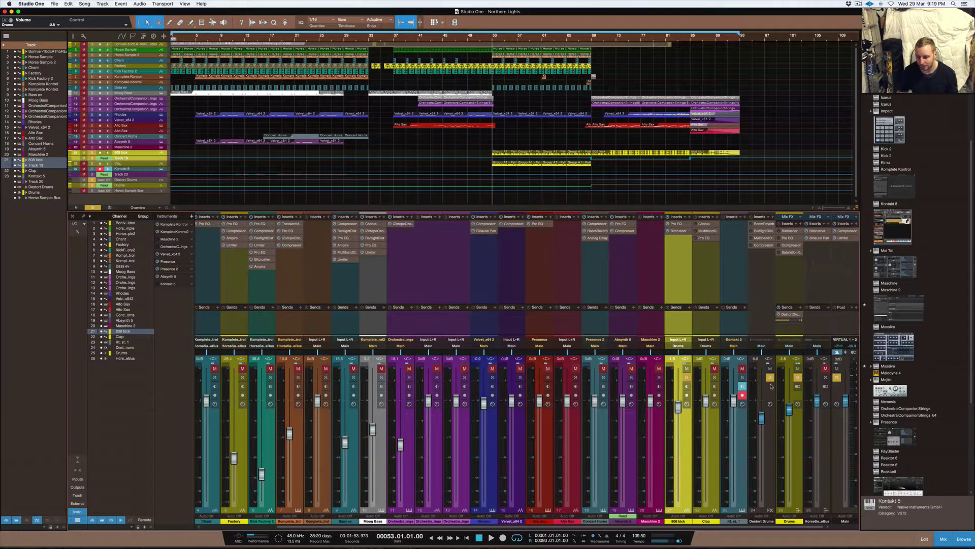
Open the Room Reverb insert of the Distort Drums channel and audition the drums with it from bar 53
{"action": "left_click", "coordinate": [771, 419]}
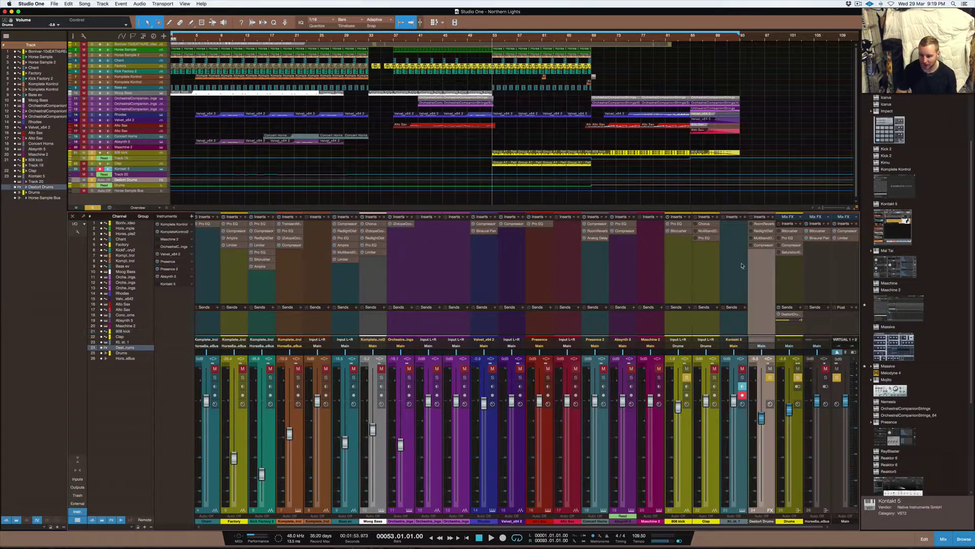
{"action": "left_click", "coordinate": [761, 224]}
{"action": "left_click", "coordinate": [762, 225]}
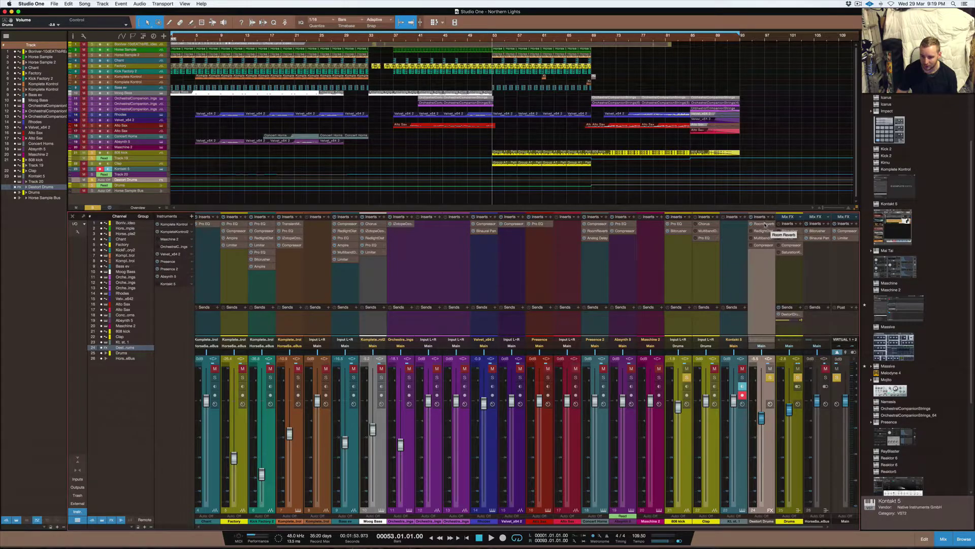
{"action": "double_click", "coordinate": [764, 224]}
{"action": "left_click_drag", "start_coordinate": [654, 67], "coordinate": [547, 67]}
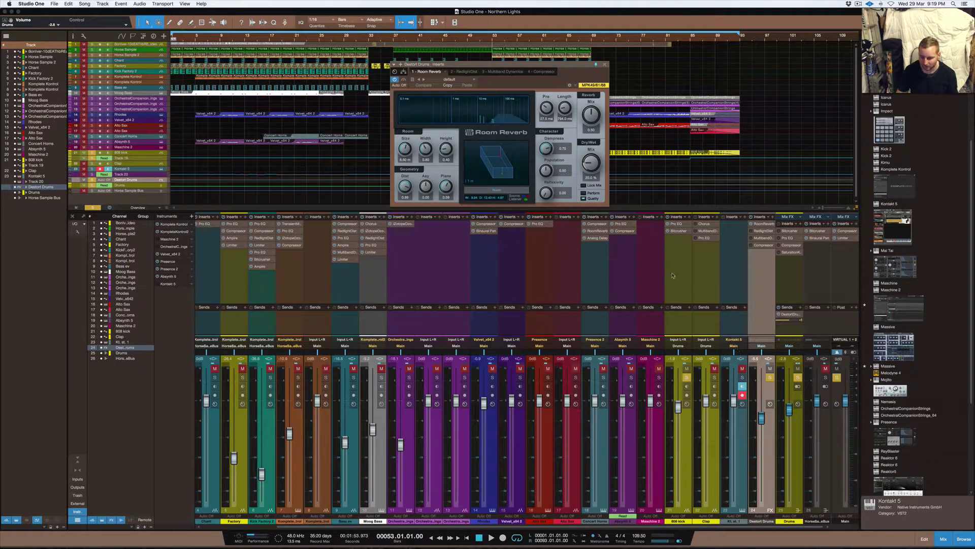
{"action": "key", "text": "space"}
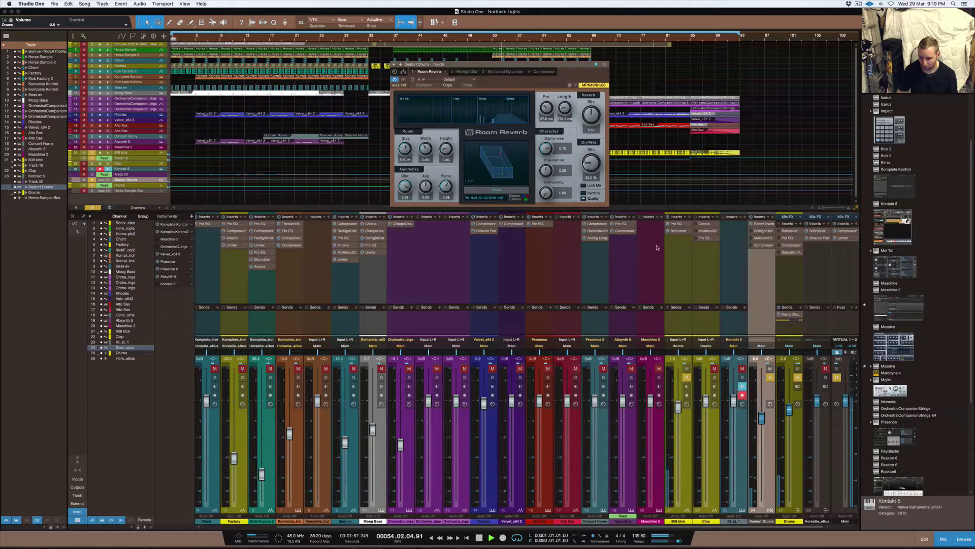
{"action": "key", "text": "space"}
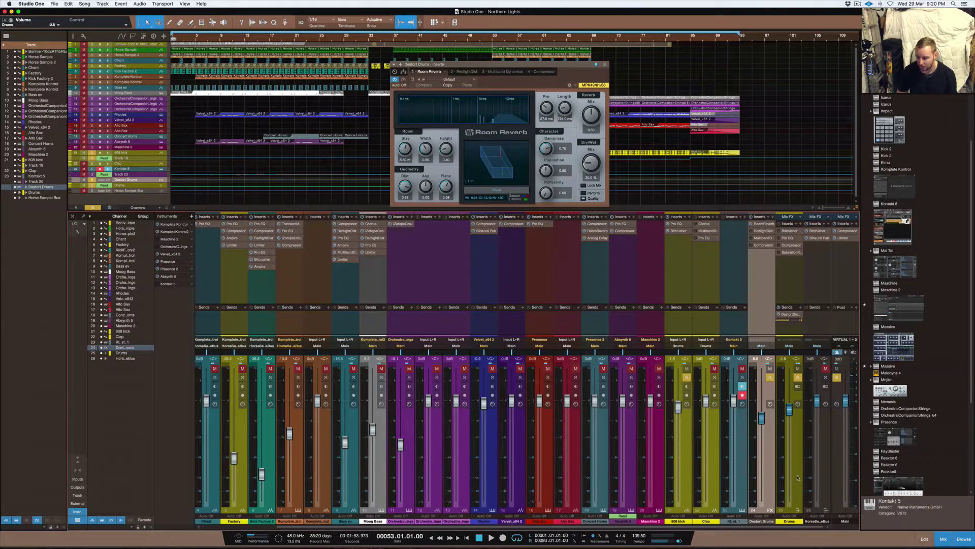
Audition the drums again, inspect the RedlightDist insert on Distort Drums and close the effect windows
{"action": "left_click", "coordinate": [796, 452]}
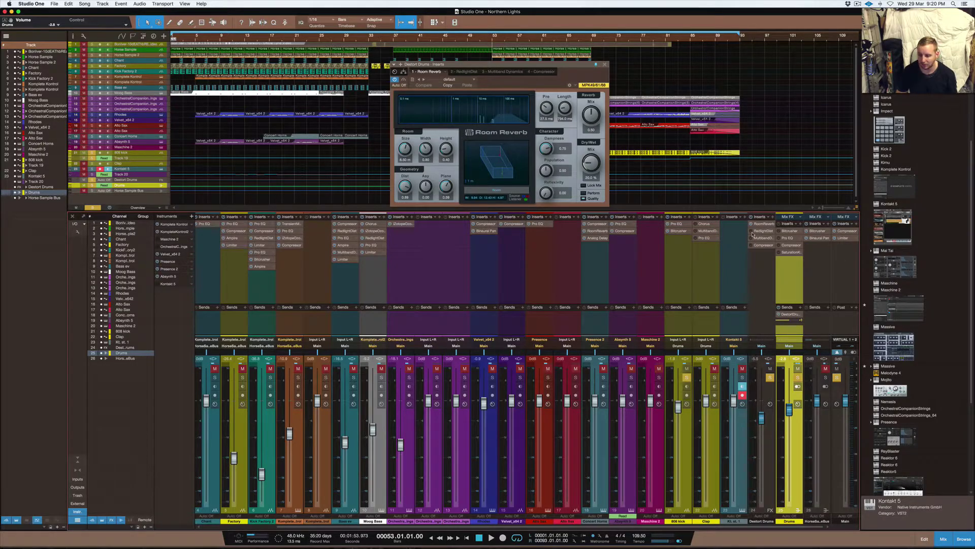
{"action": "key", "text": "space"}
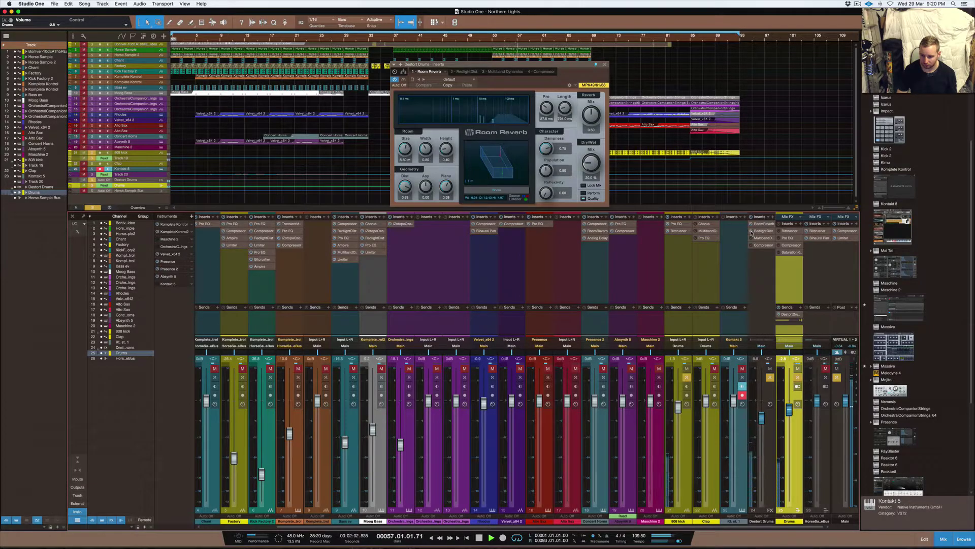
{"action": "key", "text": "space"}
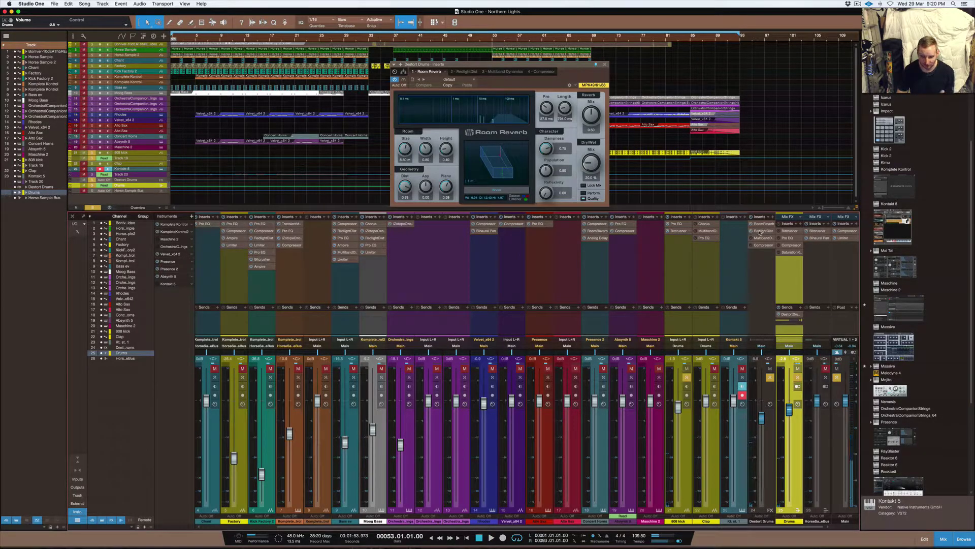
{"action": "left_click", "coordinate": [762, 230]}
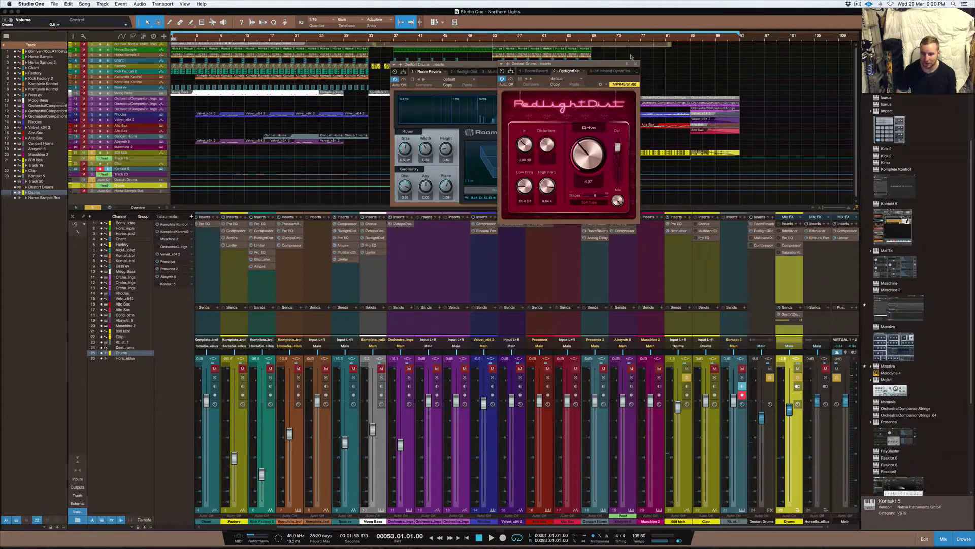
{"action": "left_click", "coordinate": [635, 63]}
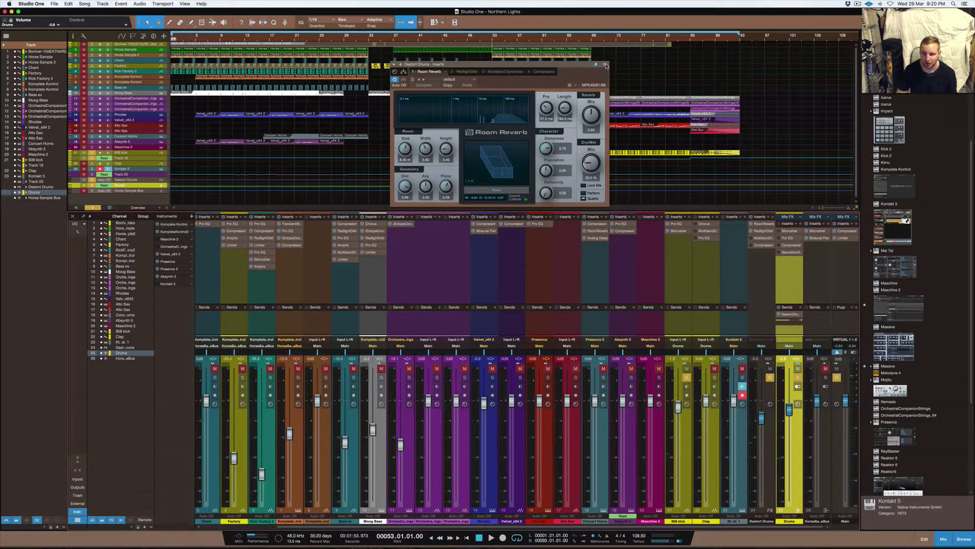
{"action": "left_click", "coordinate": [761, 231]}
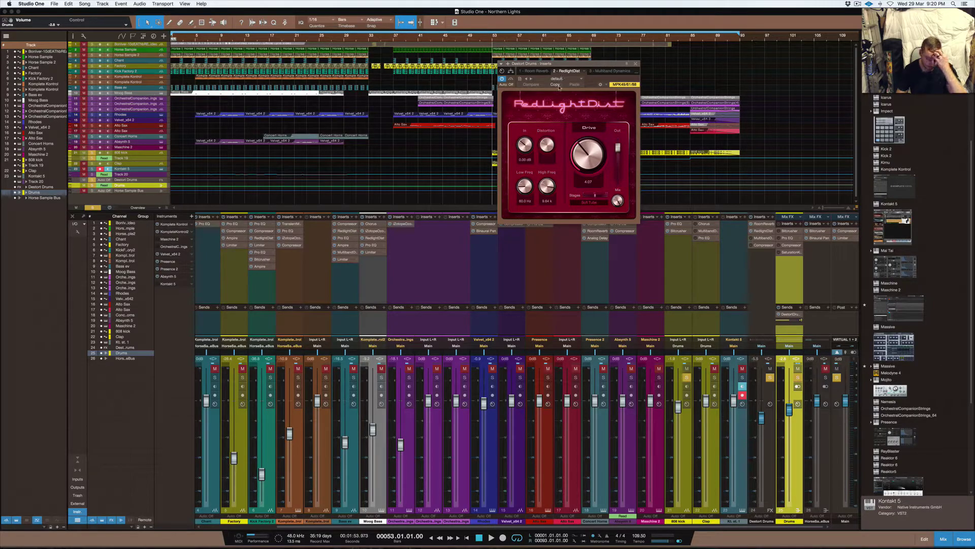
{"action": "left_click", "coordinate": [635, 64]}
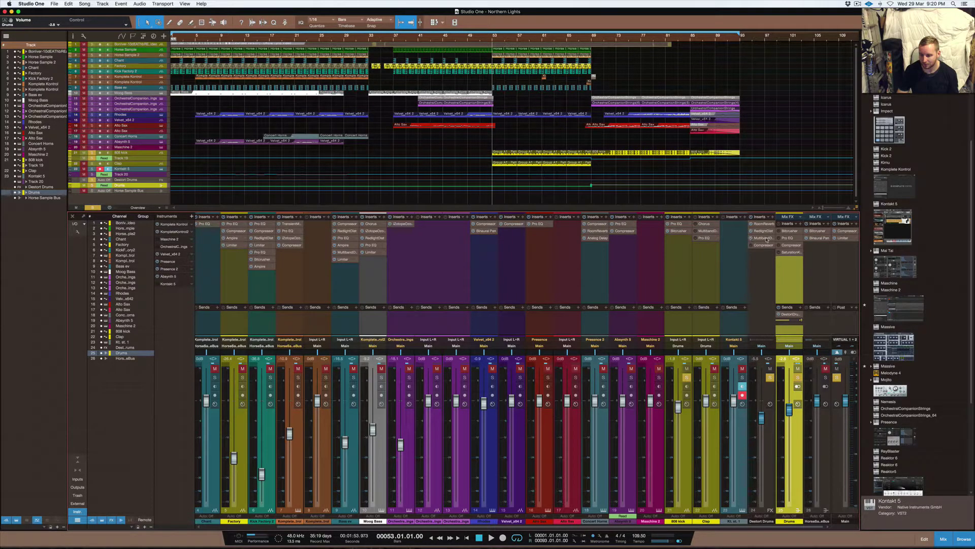
Open Multiband Dynamics on Distort Drums, move its window clear of the mixer inserts and audition the drums from bar 53
{"action": "left_click", "coordinate": [767, 239]}
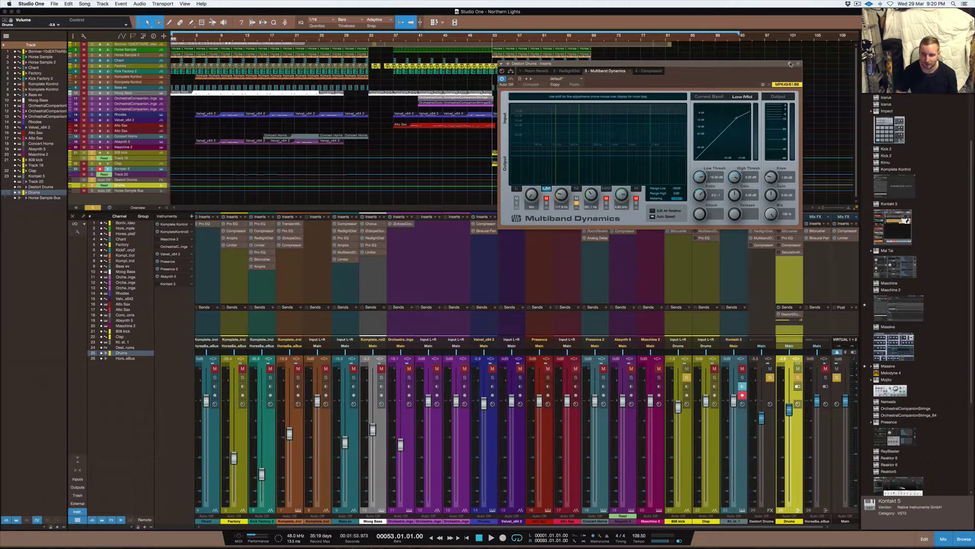
{"action": "left_click_drag", "start_coordinate": [759, 68], "coordinate": [822, 58]}
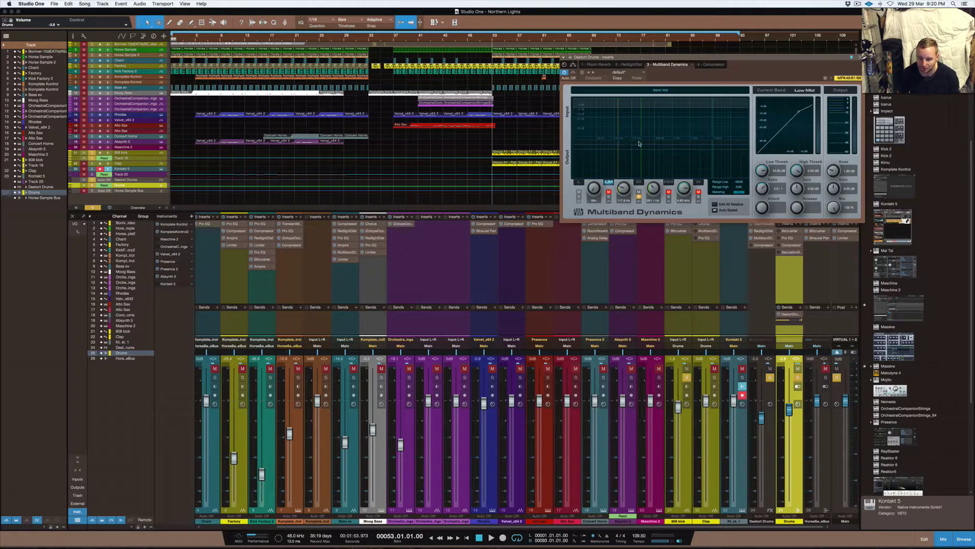
{"action": "left_click_drag", "start_coordinate": [720, 60], "coordinate": [494, 52]}
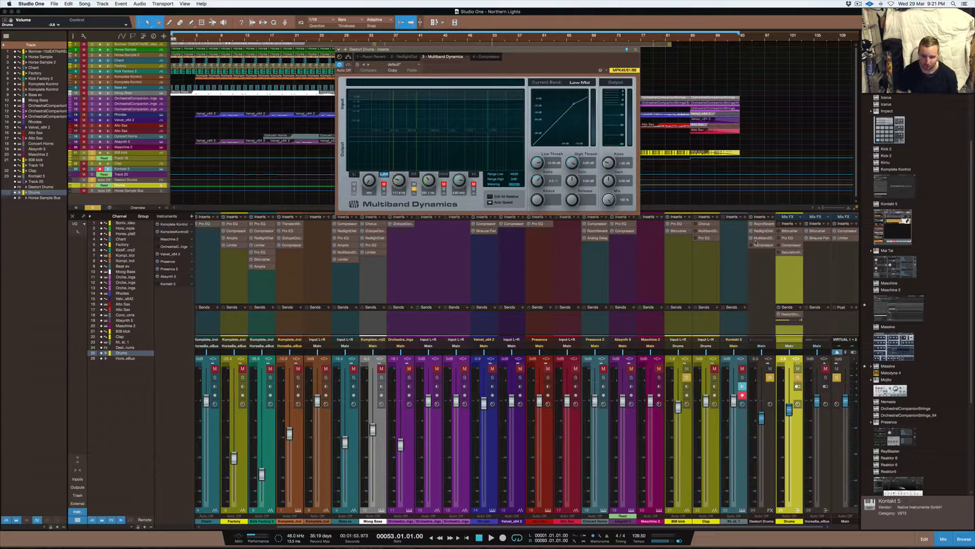
{"action": "key", "text": "space"}
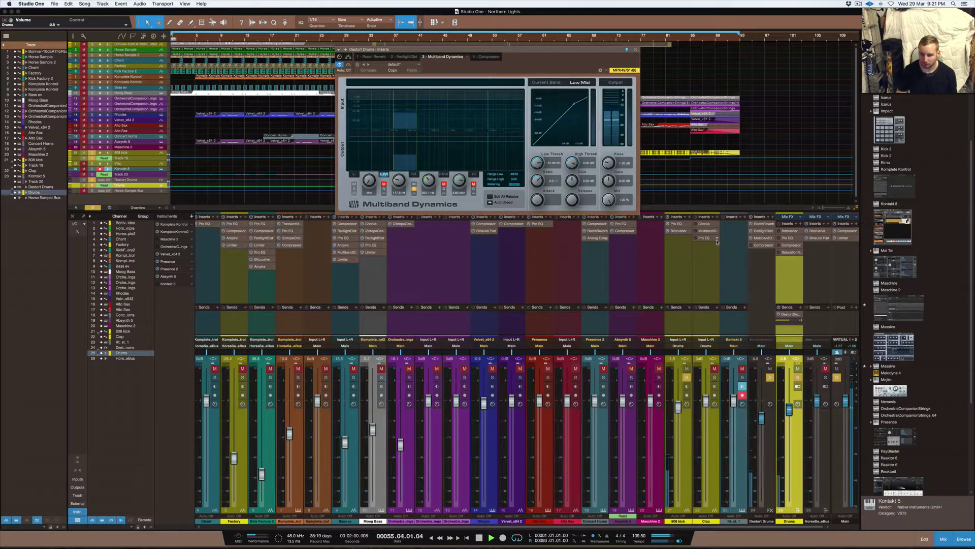
{"action": "key", "text": "space"}
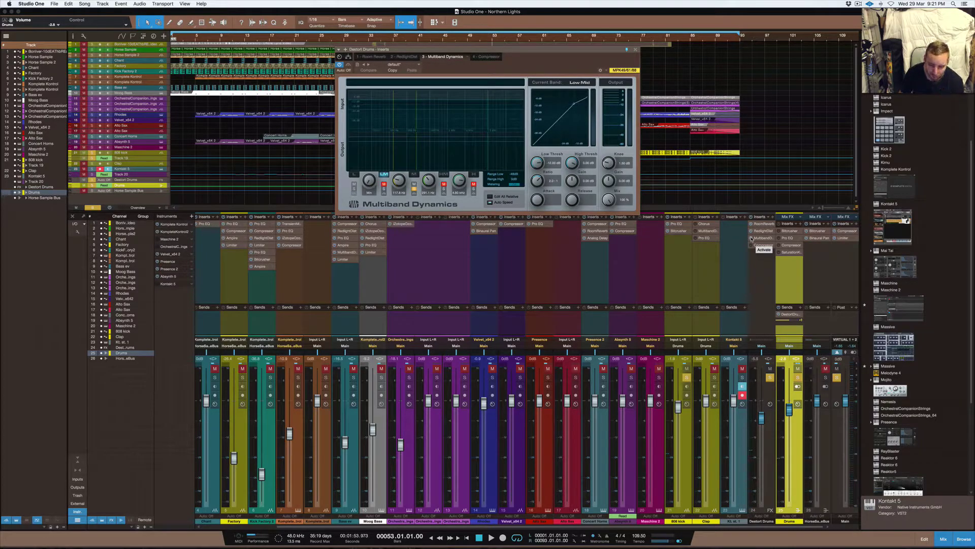
{"action": "left_click", "coordinate": [770, 451]}
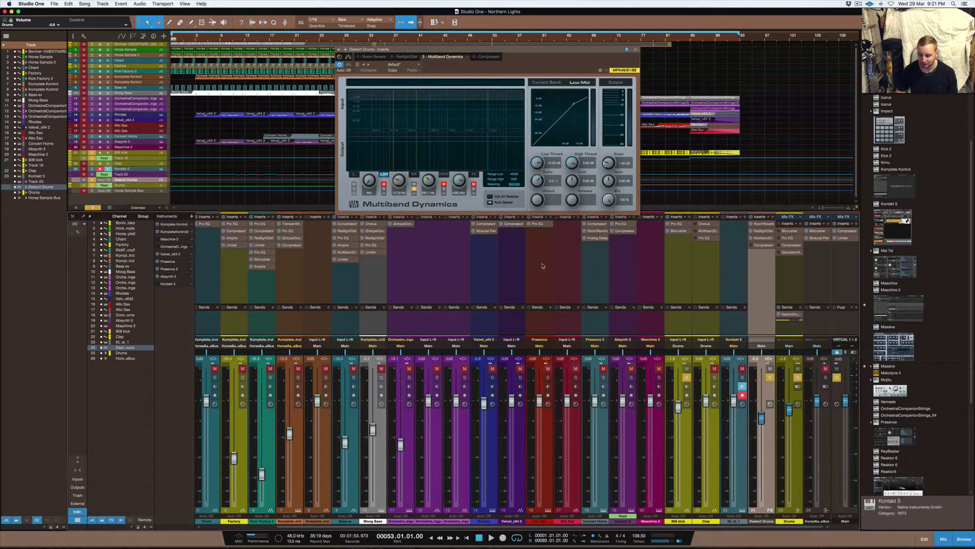
Inspect the Compressor insert on Distort Drums, audition the drums through it from bar 53 and close the effect windows
{"action": "left_click", "coordinate": [763, 245]}
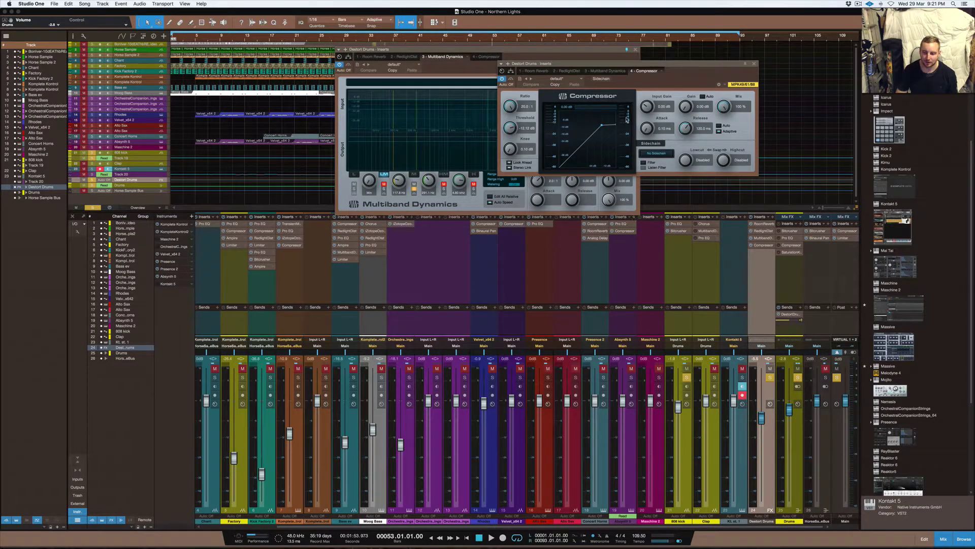
{"action": "key", "text": "space"}
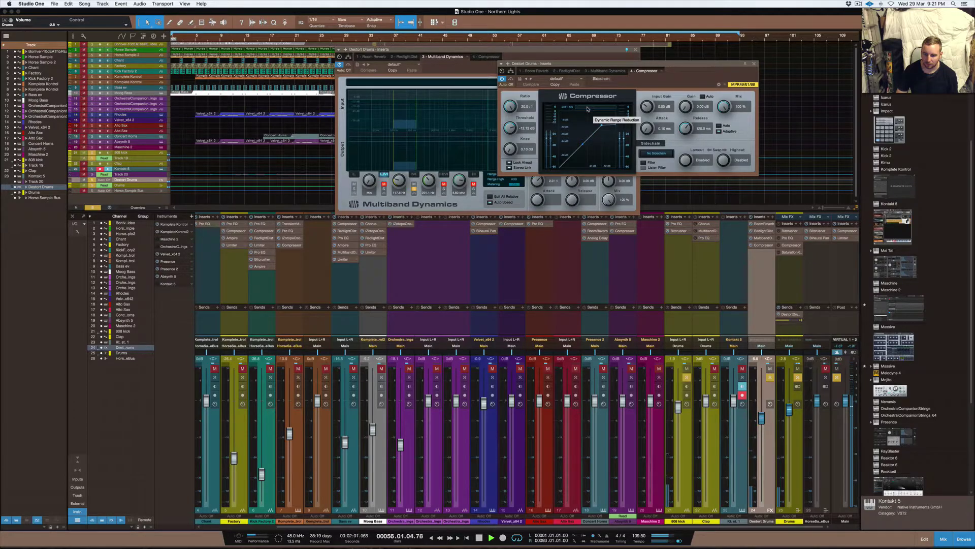
{"action": "key", "text": "space"}
{"action": "left_click_drag", "start_coordinate": [633, 65], "coordinate": [562, 246]}
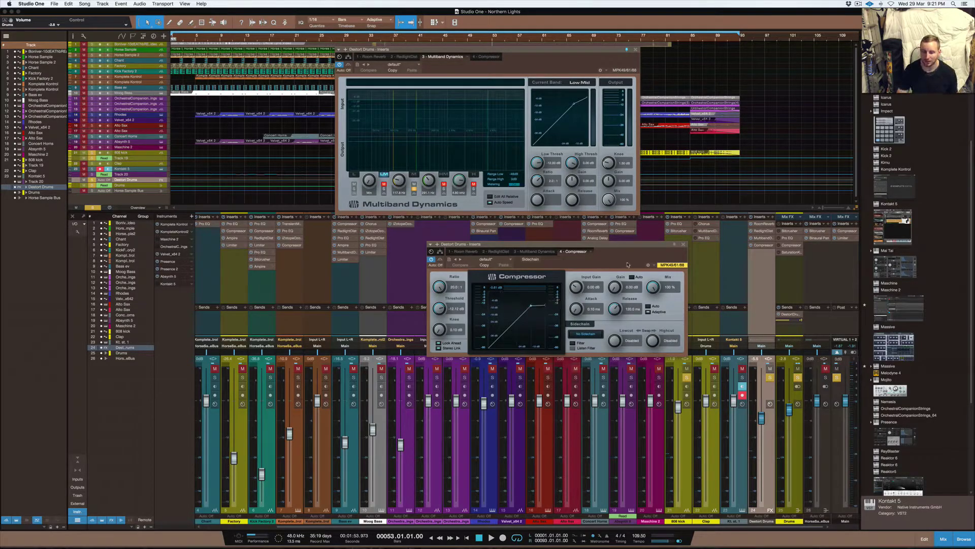
{"action": "left_click", "coordinate": [683, 244]}
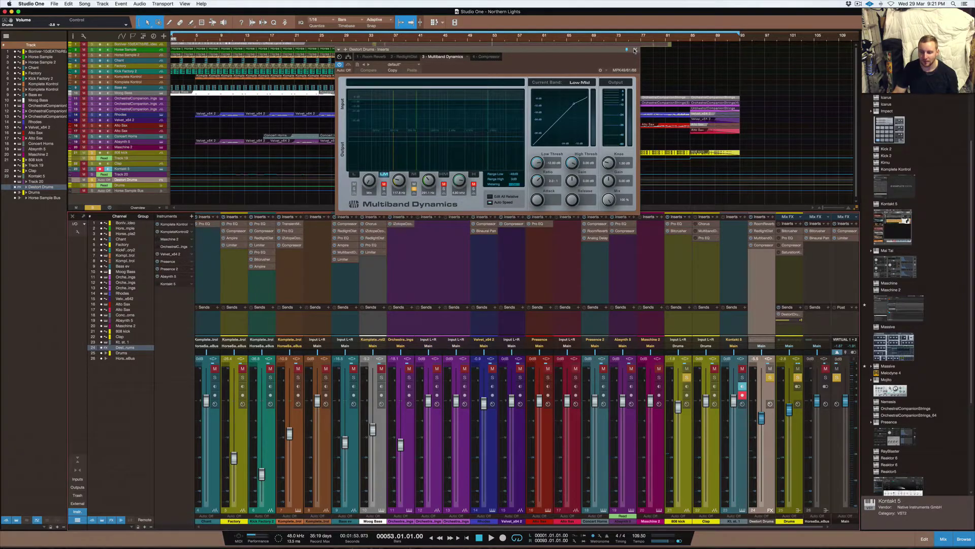
{"action": "left_click", "coordinate": [634, 51]}
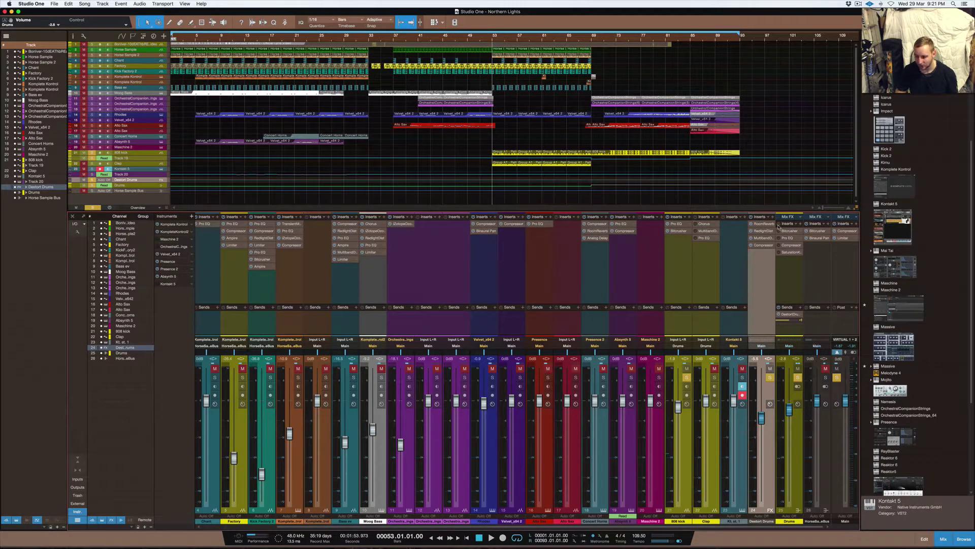
Select the Drums channel, audition it from bar 53 and open its Bitcrusher insert
{"action": "left_click", "coordinate": [796, 432]}
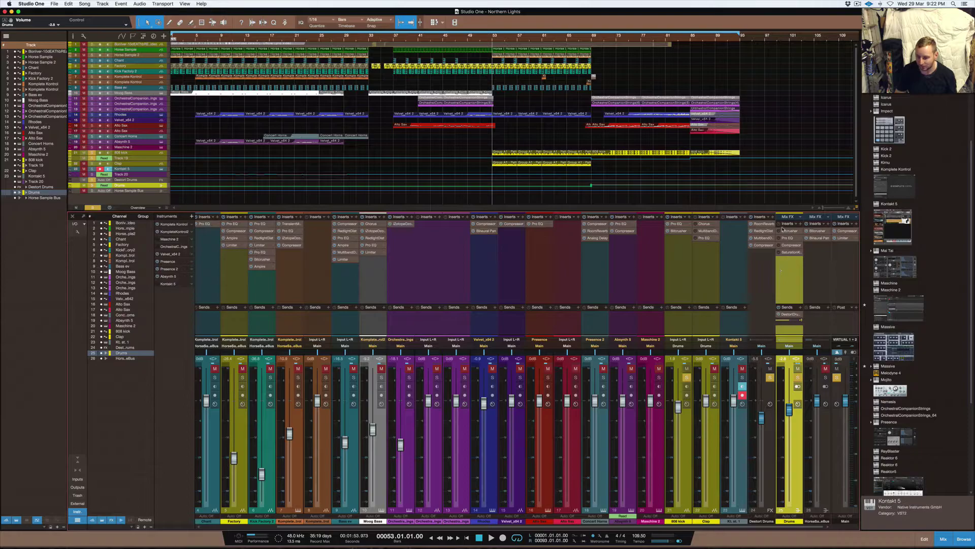
{"action": "key", "text": "space"}
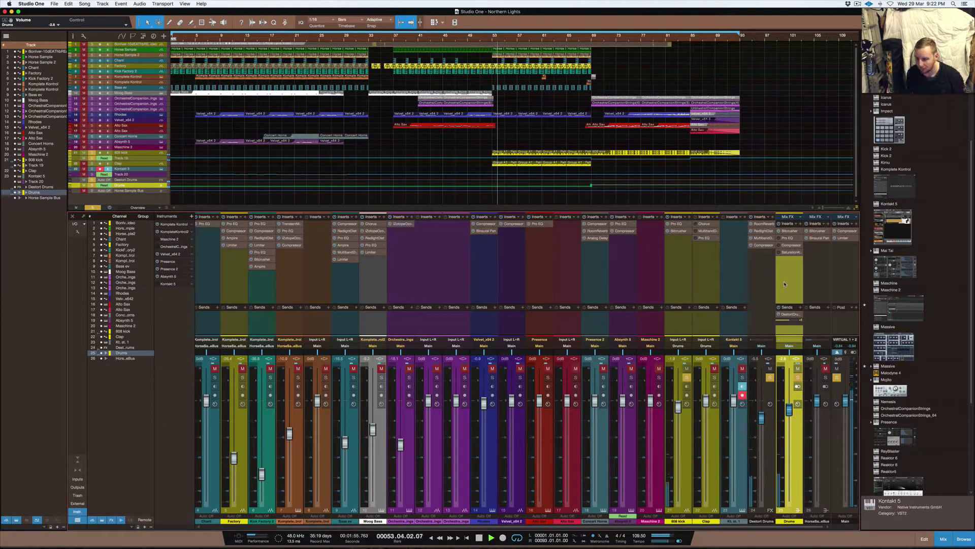
{"action": "key", "text": "space"}
{"action": "left_click", "coordinate": [790, 231]}
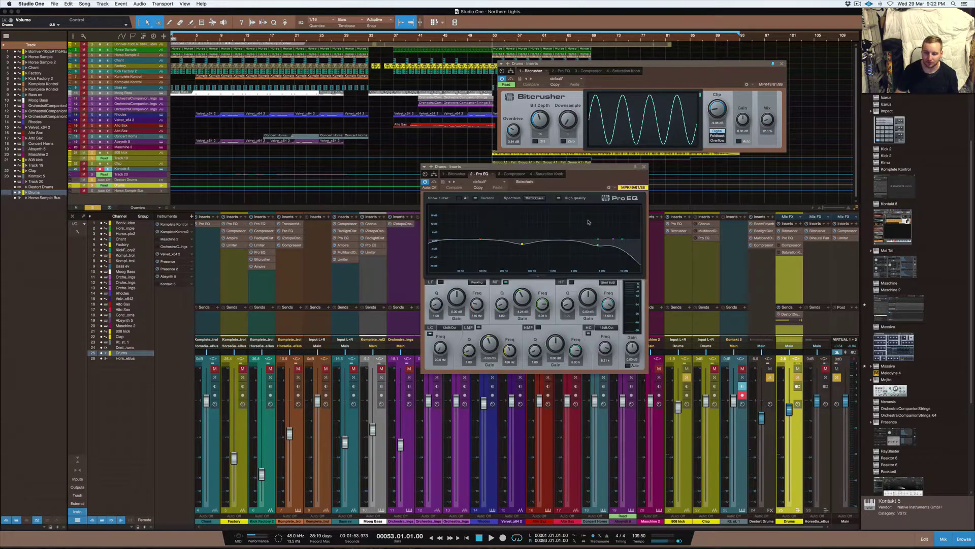
Move the Drums channel's Pro EQ window clear of the mixer inserts and audition the drums while examining its curve
{"action": "left_click_drag", "start_coordinate": [576, 170], "coordinate": [387, 89]}
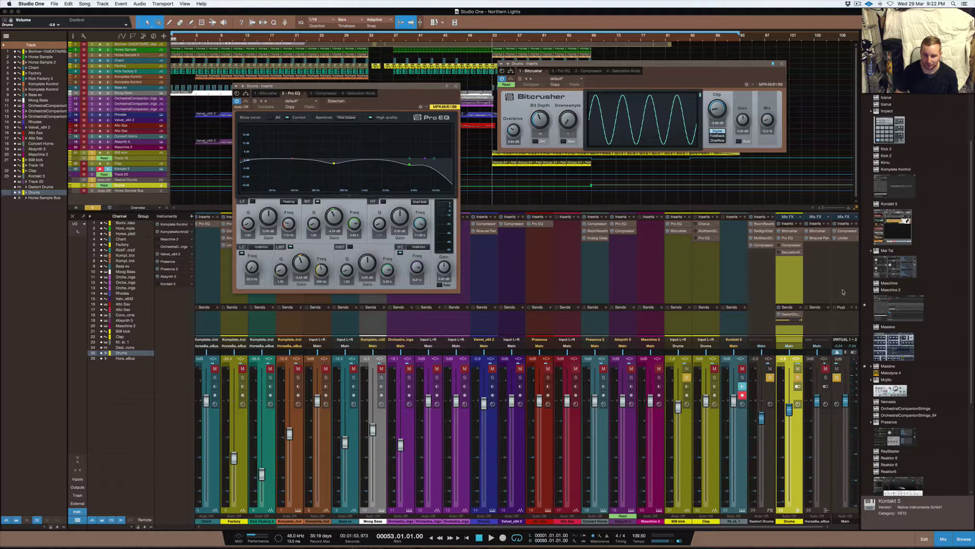
{"action": "key", "text": "space"}
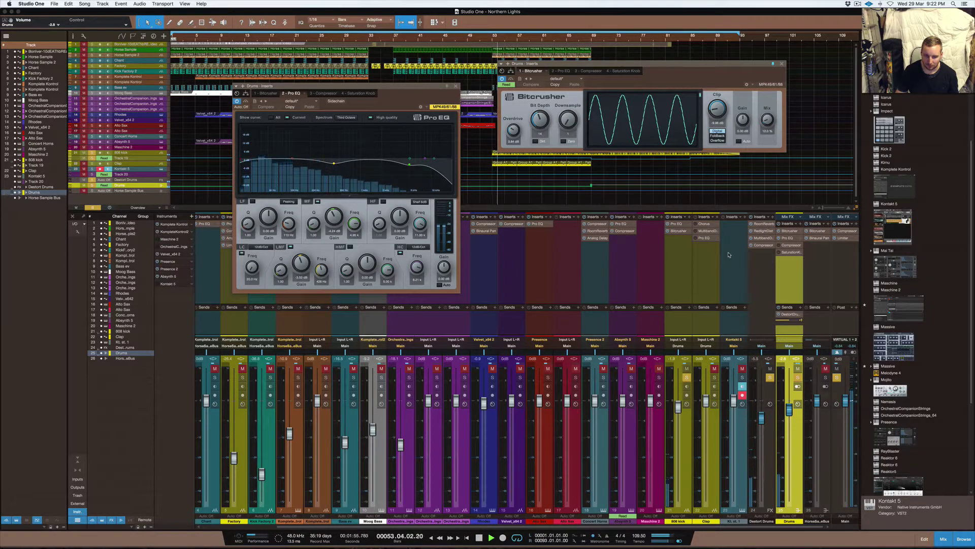
{"action": "key", "text": "space"}
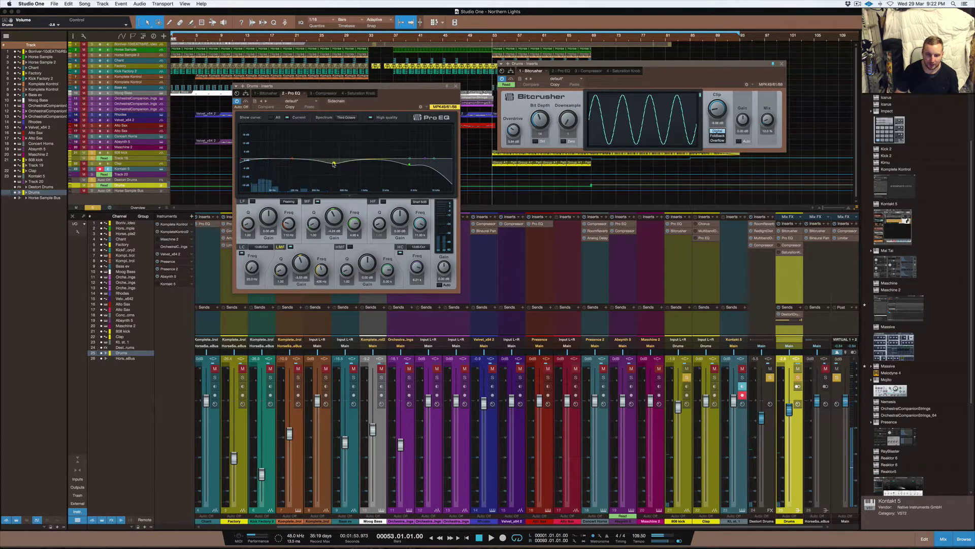
{"action": "left_click", "coordinate": [242, 160]}
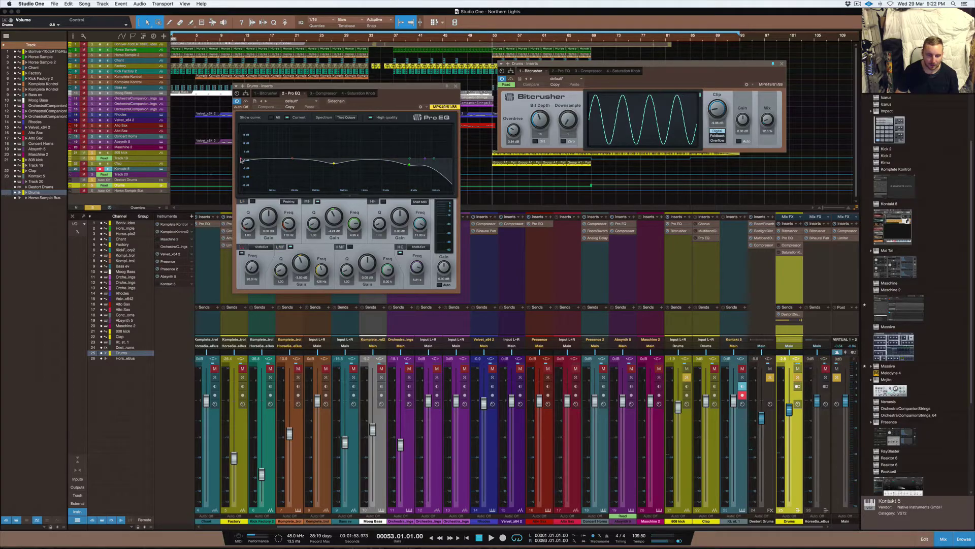
Open the Compressor insert on the Drums channel and audition the drums from bar 53 while watching its gain reduction
{"action": "left_click", "coordinate": [790, 245]}
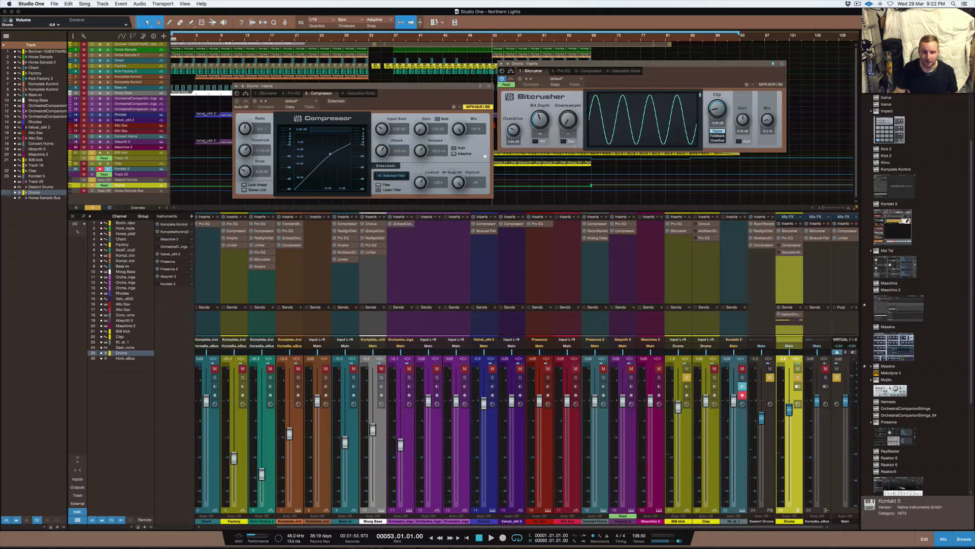
{"action": "key", "text": "space"}
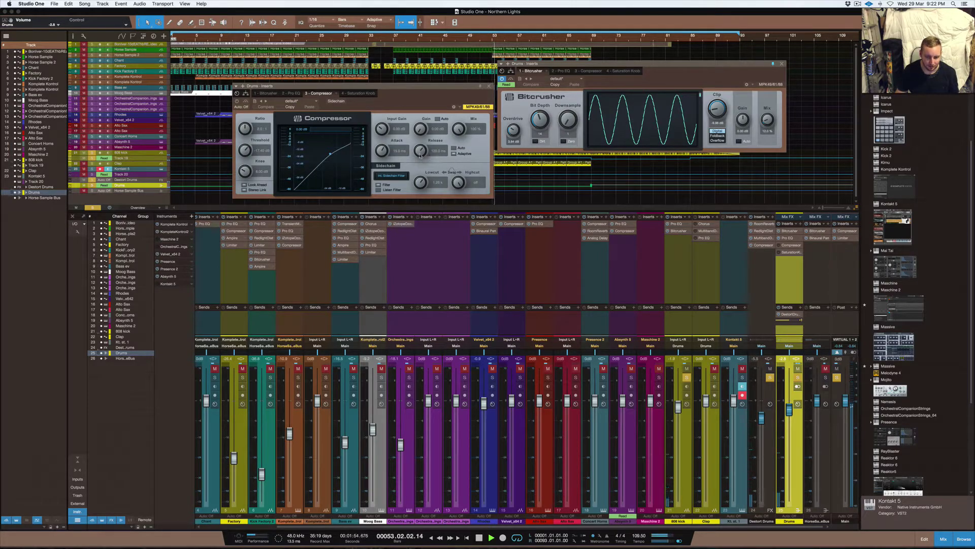
{"action": "key", "text": "space"}
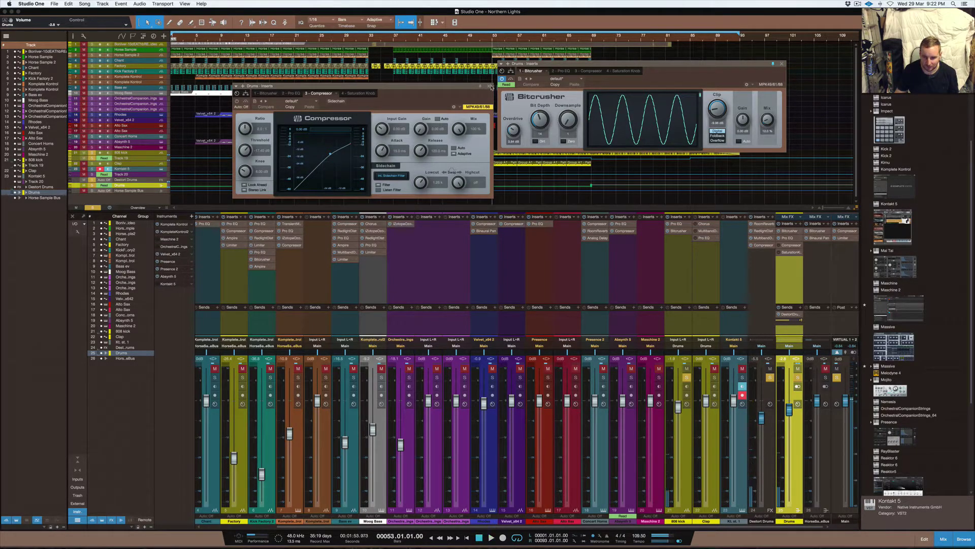
{"action": "left_click", "coordinate": [780, 247]}
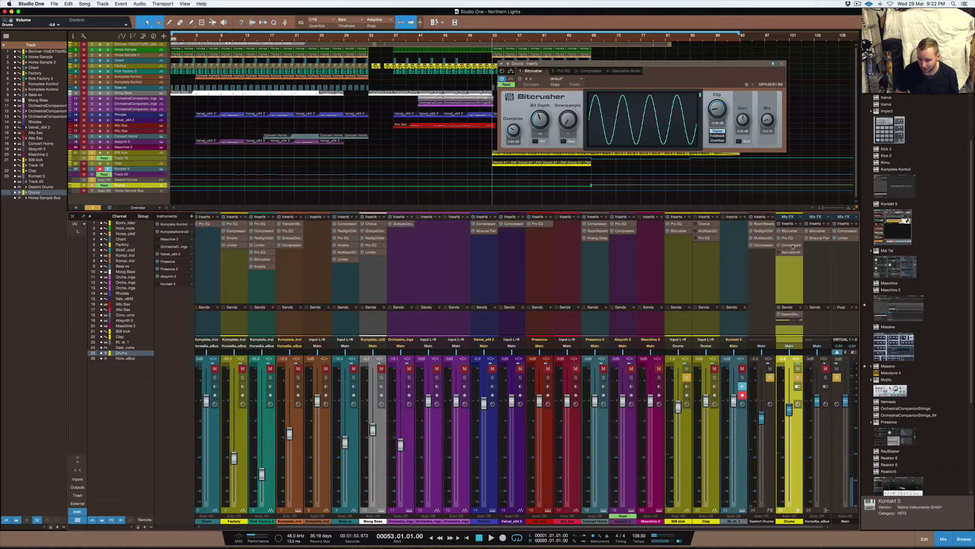
{"action": "left_click", "coordinate": [791, 246]}
{"action": "key", "text": "space"}
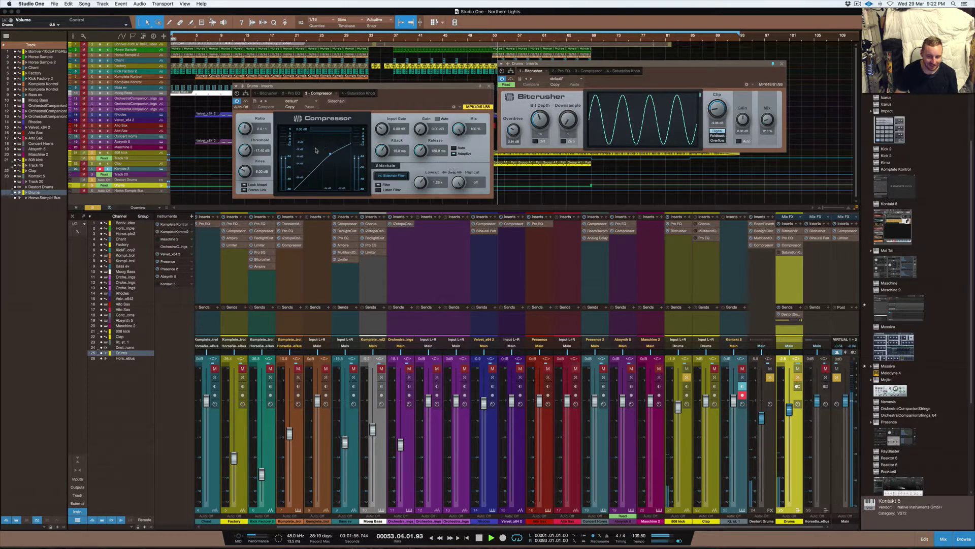
{"action": "key", "text": "space"}
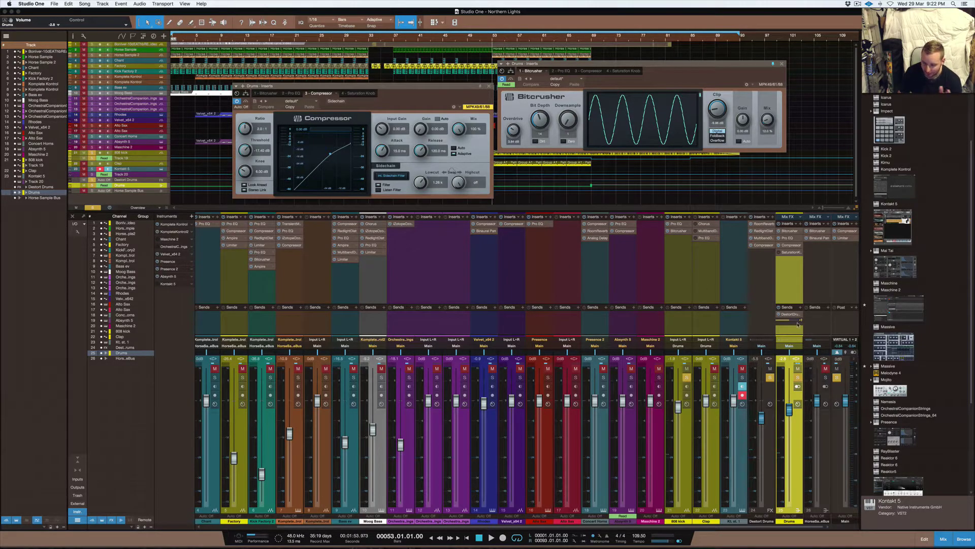
Open the Saturation Knob insert on the Drums channel, audition the drums from bar 53 and close its window
{"action": "left_click", "coordinate": [789, 253]}
{"action": "key", "text": "space"}
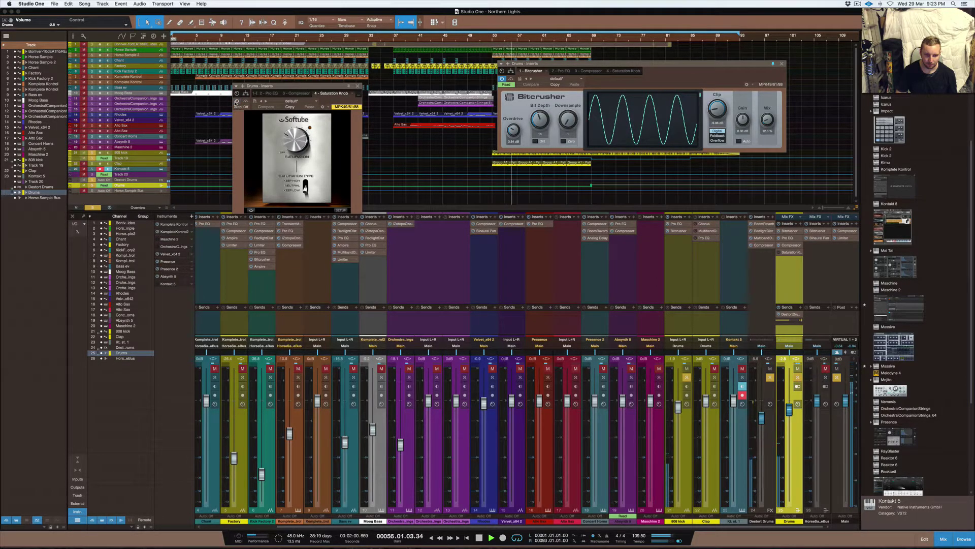
{"action": "key", "text": "space"}
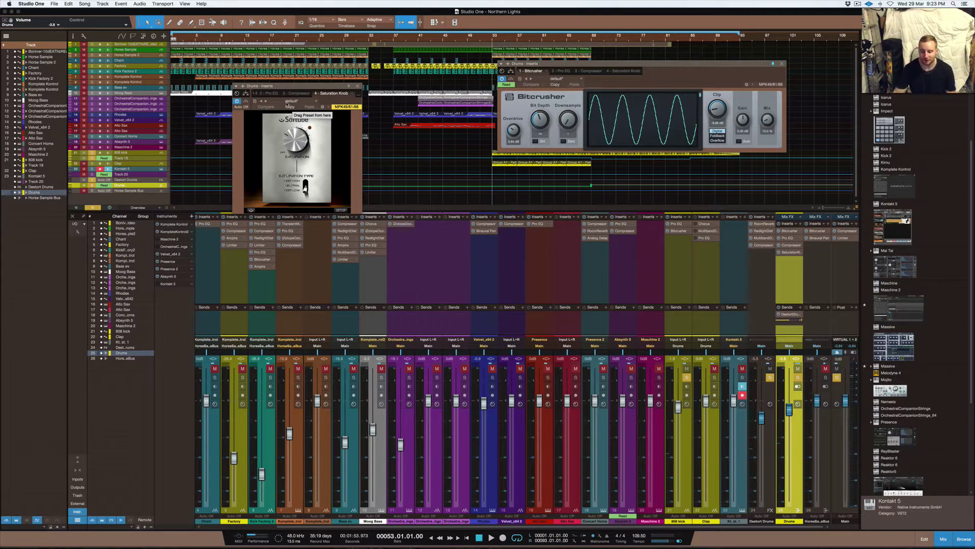
{"action": "left_click", "coordinate": [359, 86]}
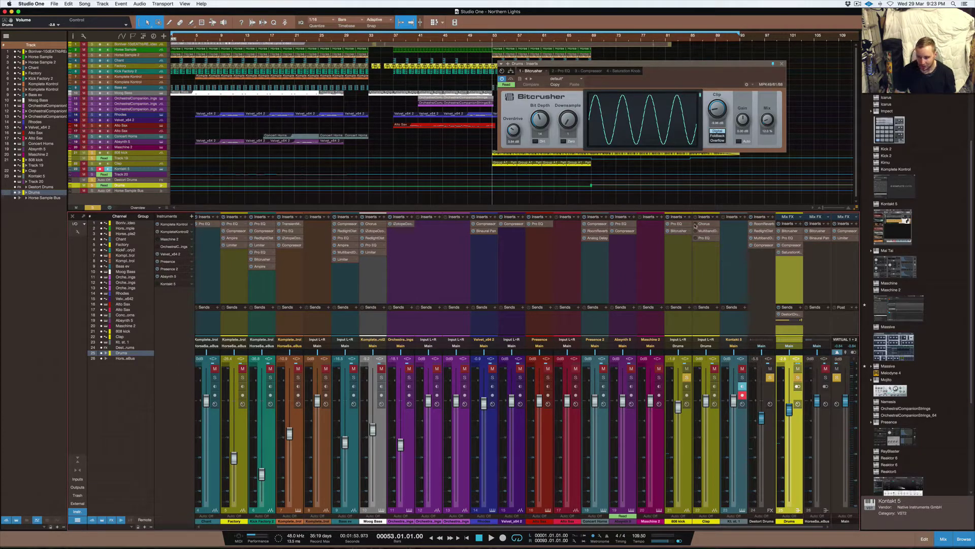
Take the 808 kick out of solo and audition the clap from bar 53, bypassing the Drums channel's Bitcrusher
{"action": "left_click", "coordinate": [715, 378]}
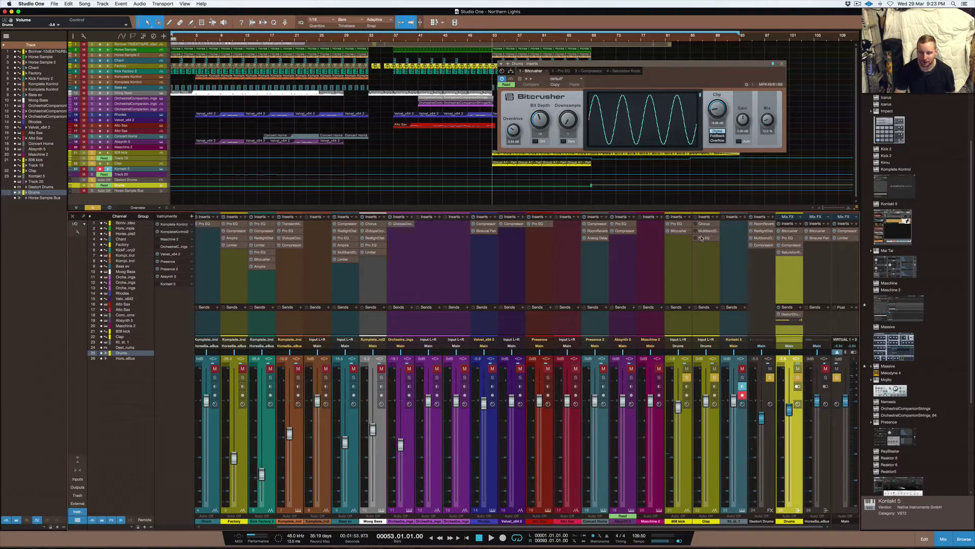
{"action": "left_click", "coordinate": [687, 378]}
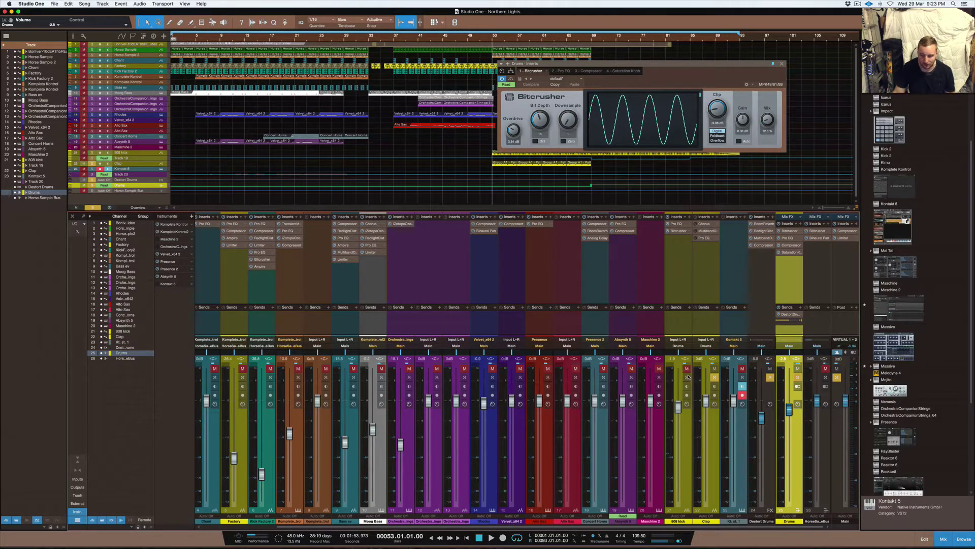
{"action": "key", "text": "space"}
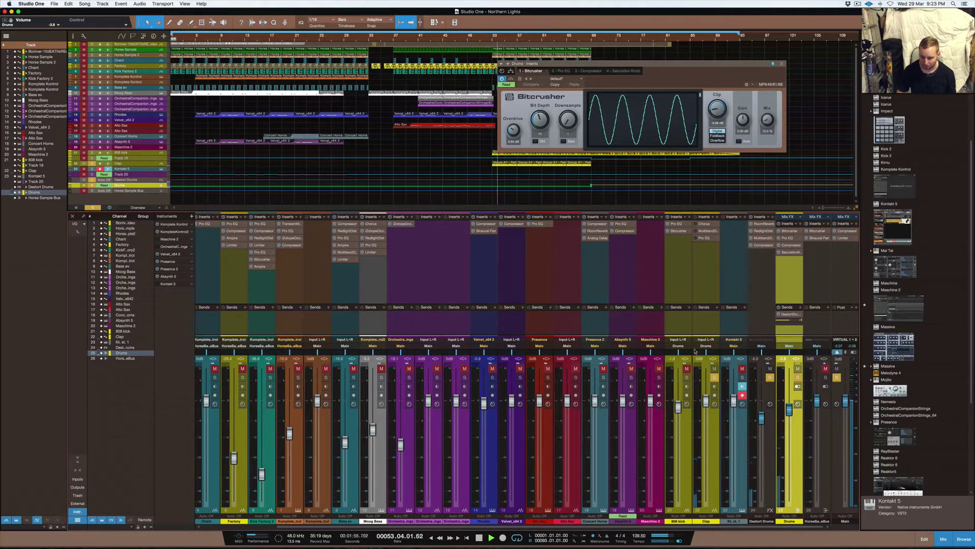
{"action": "key", "text": "space"}
{"action": "left_click", "coordinate": [779, 231]}
{"action": "key", "text": "space"}
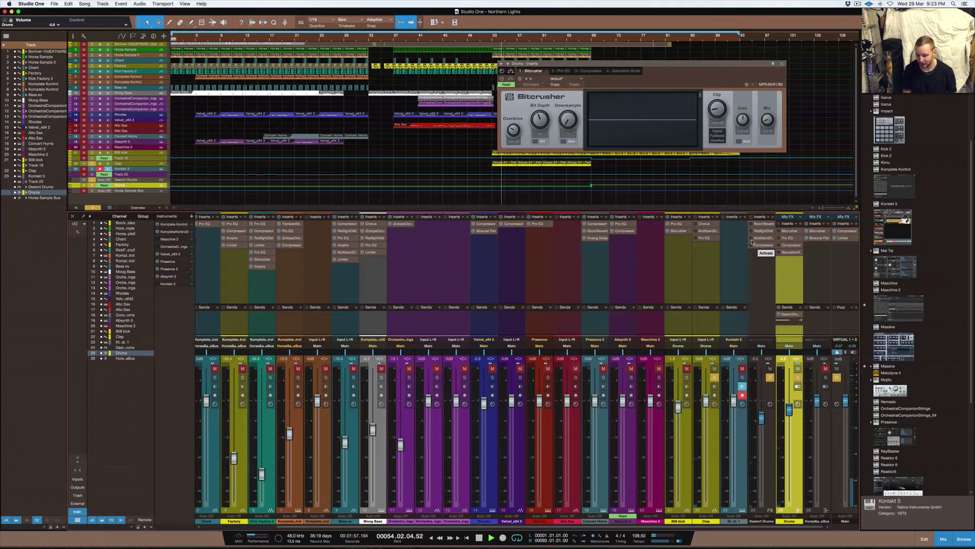
Inspect the clap's Chorus insert during playback, closing the Bitcrusher and Chorus windows and stopping playback
{"action": "left_click", "coordinate": [704, 224]}
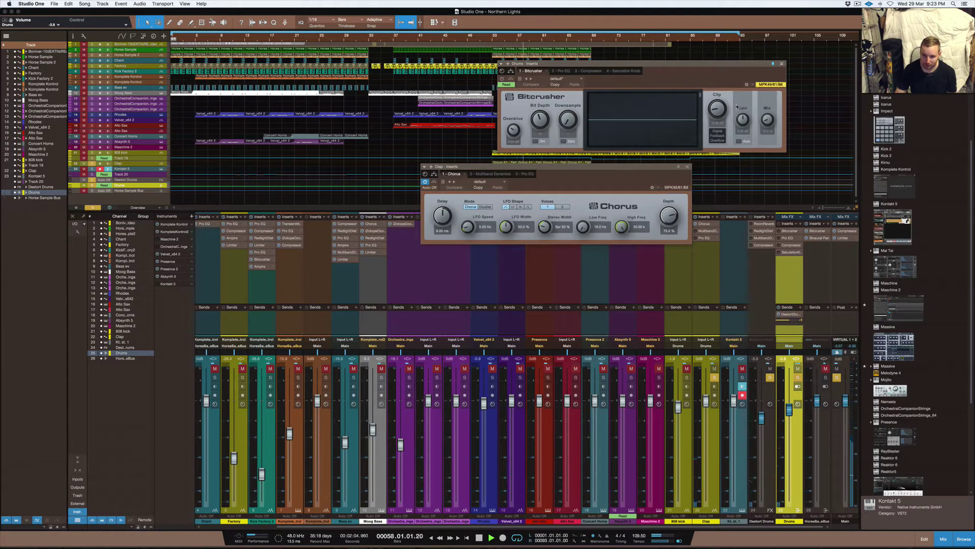
{"action": "left_click", "coordinate": [781, 64]}
{"action": "left_click_drag", "start_coordinate": [580, 172], "coordinate": [551, 115]}
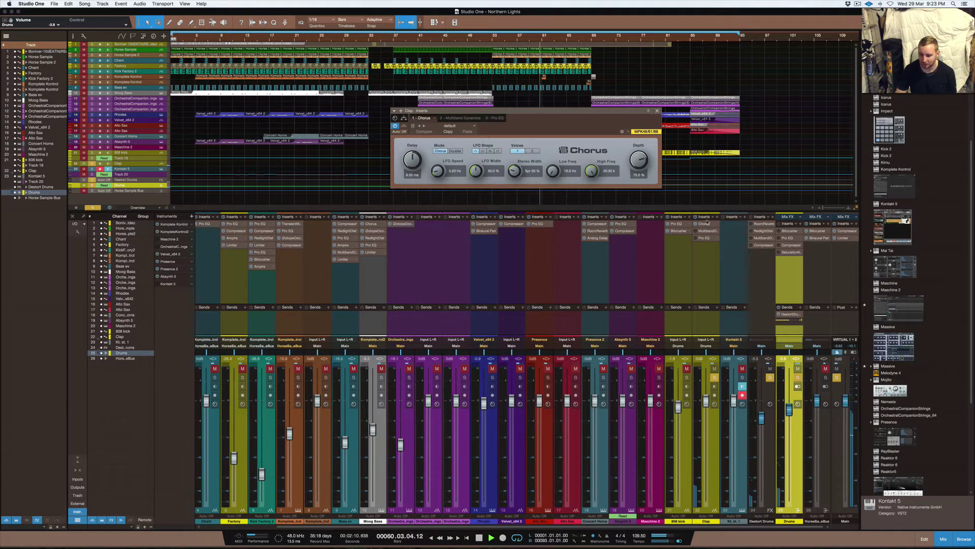
{"action": "left_click", "coordinate": [657, 111]}
{"action": "key", "text": "space"}
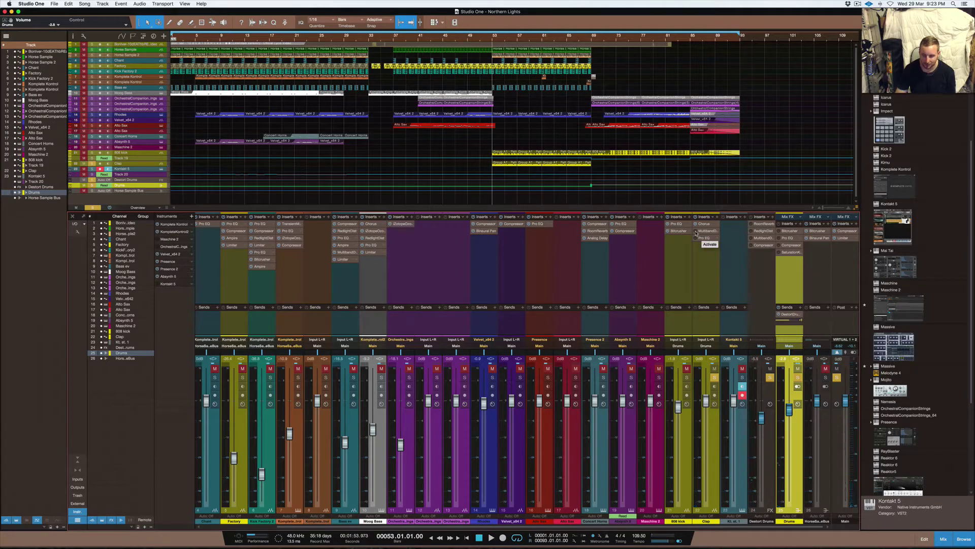
Activate the clap's Multiband Dynamics insert with the Drum Limiter preset and audition the clap through it from bar 53
{"action": "left_click", "coordinate": [708, 230]}
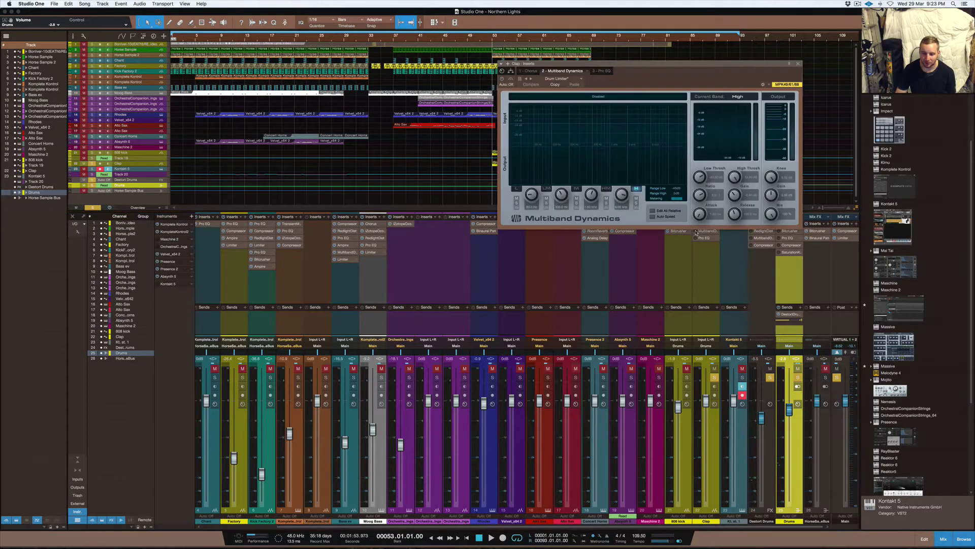
{"action": "left_click", "coordinate": [502, 79]}
{"action": "key", "text": "space"}
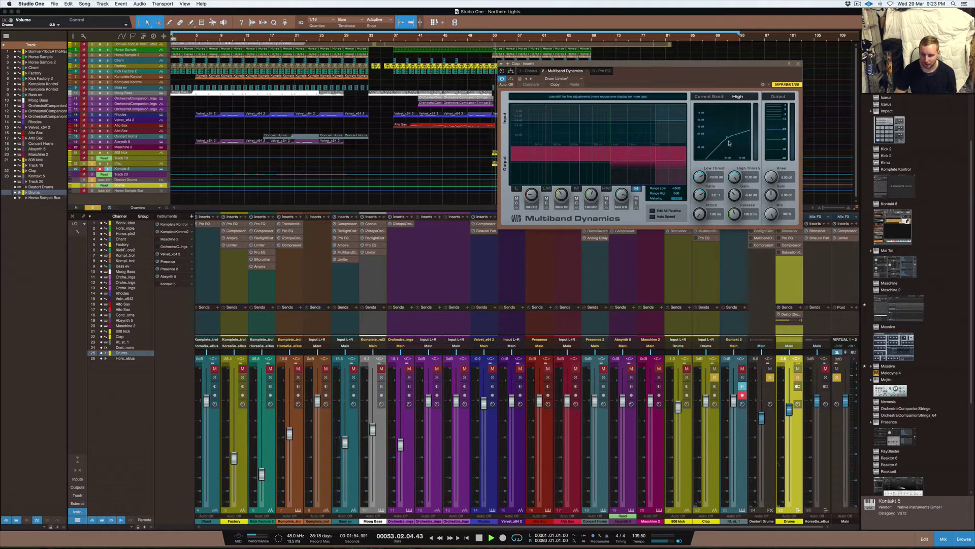
{"action": "left_click_drag", "start_coordinate": [714, 65], "coordinate": [526, 55]}
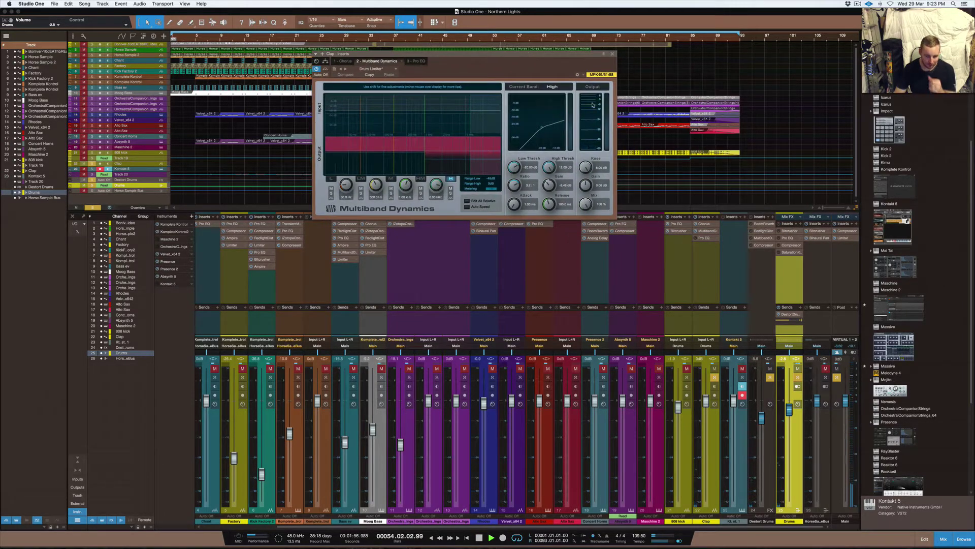
{"action": "key", "text": "space"}
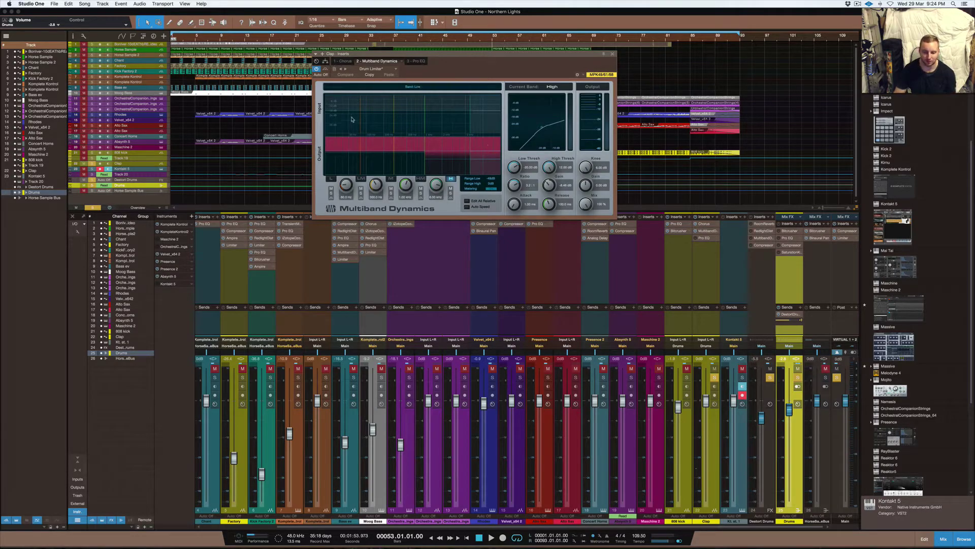
Open the clap's Pro EQ insert, place its window beside Multiband Dynamics and audition the clap from bar 53
{"action": "left_click_drag", "start_coordinate": [588, 57], "coordinate": [373, 37]}
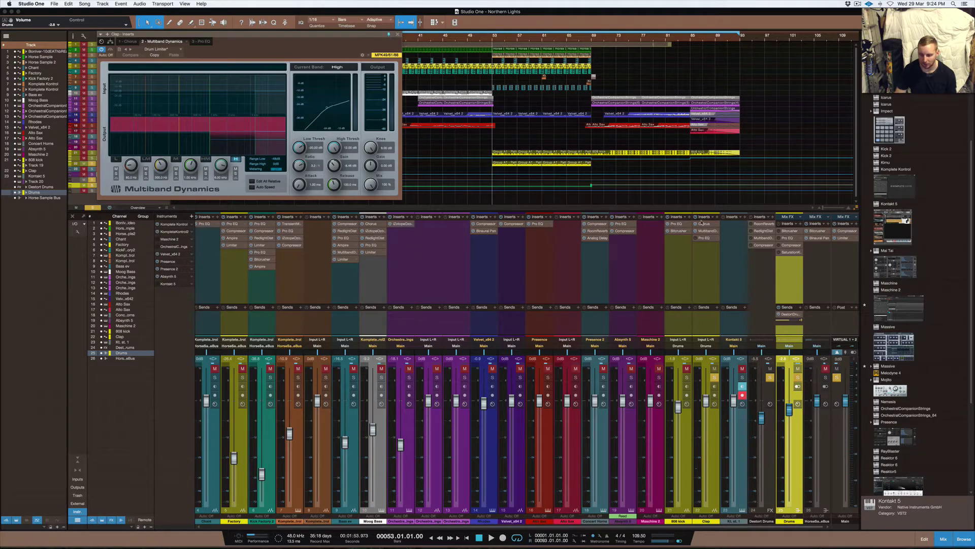
{"action": "left_click", "coordinate": [711, 246]}
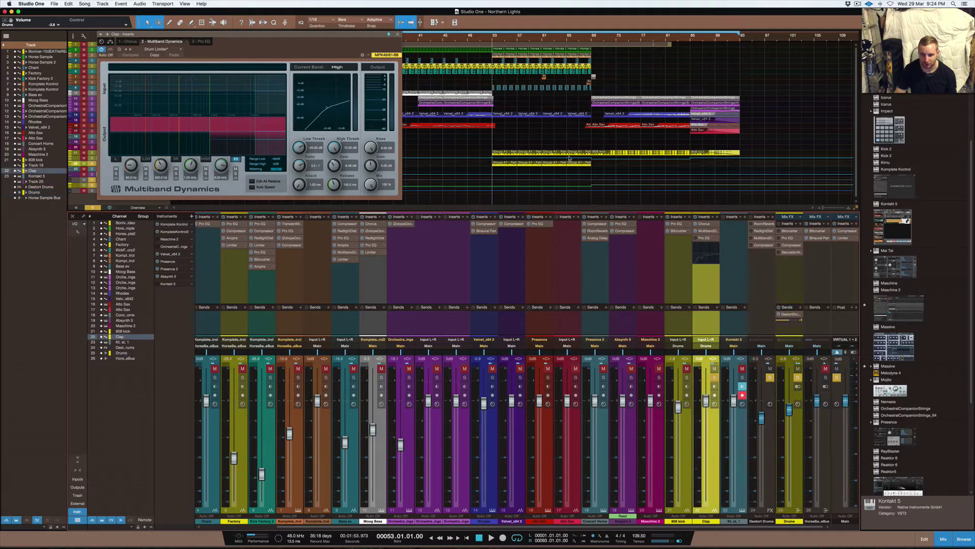
{"action": "left_click", "coordinate": [706, 239]}
{"action": "key", "text": "space"}
{"action": "left_click_drag", "start_coordinate": [625, 66], "coordinate": [529, 37]}
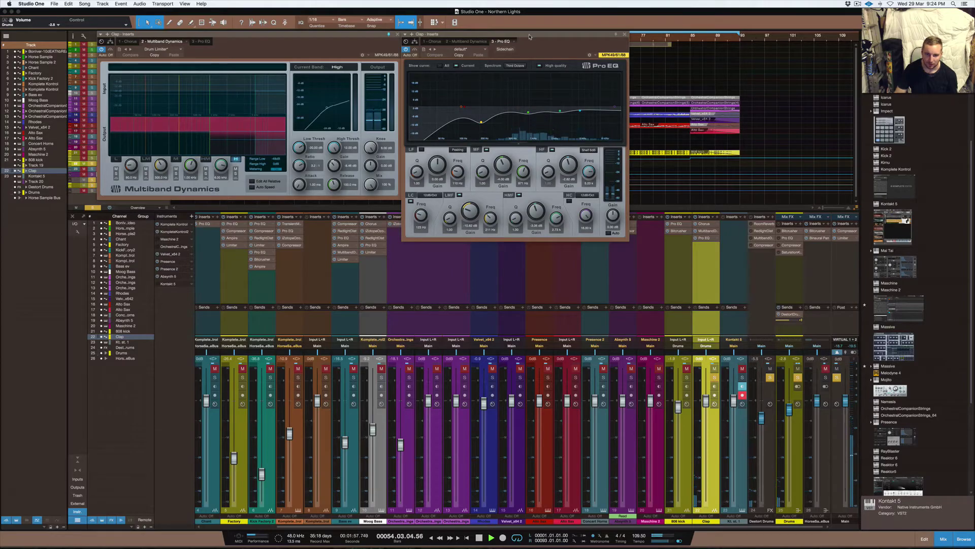
Open and activate the Distort Drums channel's Room Reverb insert, audition the clap through it from bar 53 and close its window
{"action": "key", "text": "space"}
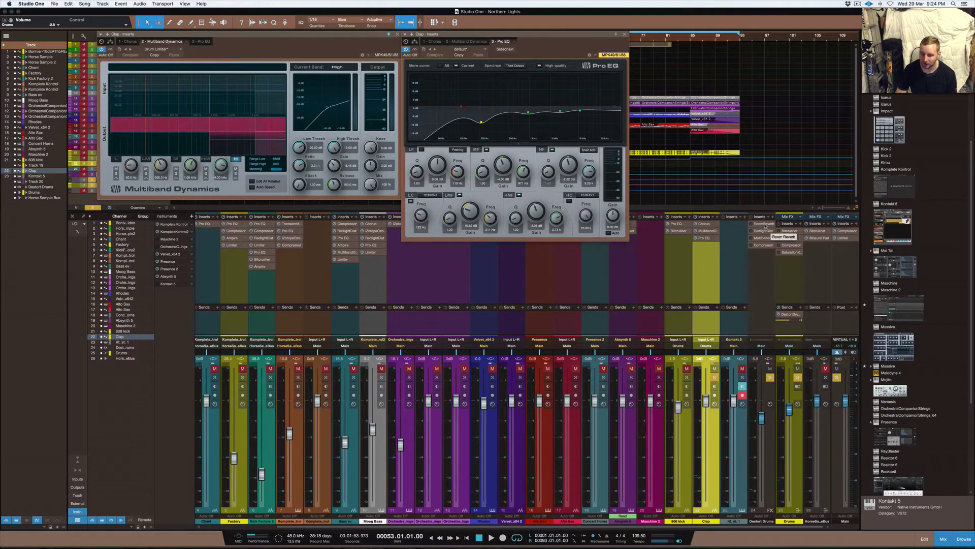
{"action": "left_click", "coordinate": [764, 224]}
{"action": "left_click", "coordinate": [752, 223]}
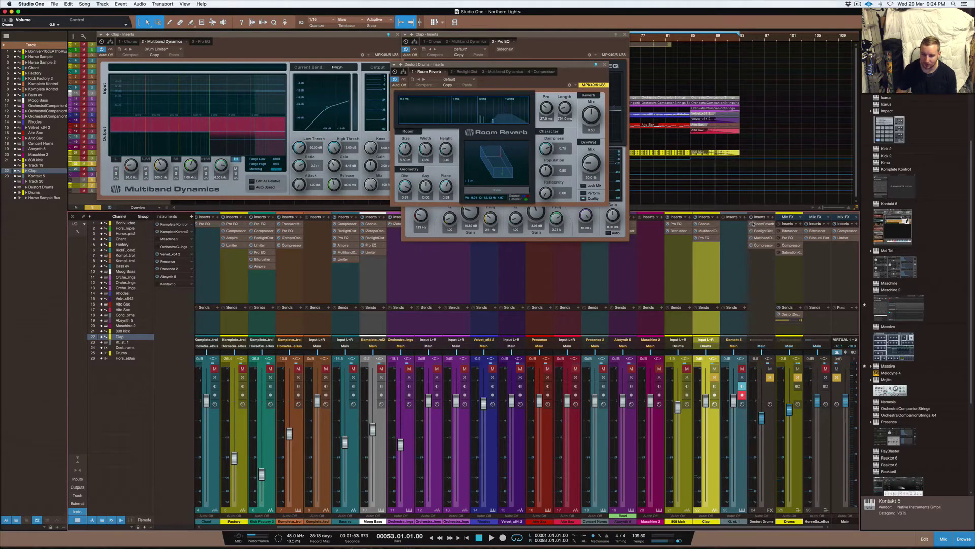
{"action": "key", "text": "space"}
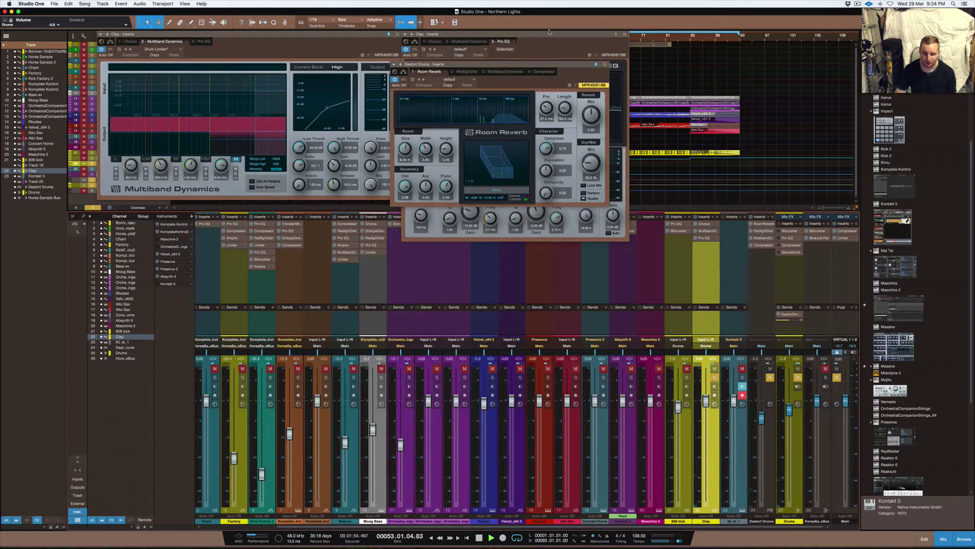
{"action": "left_click", "coordinate": [604, 64]}
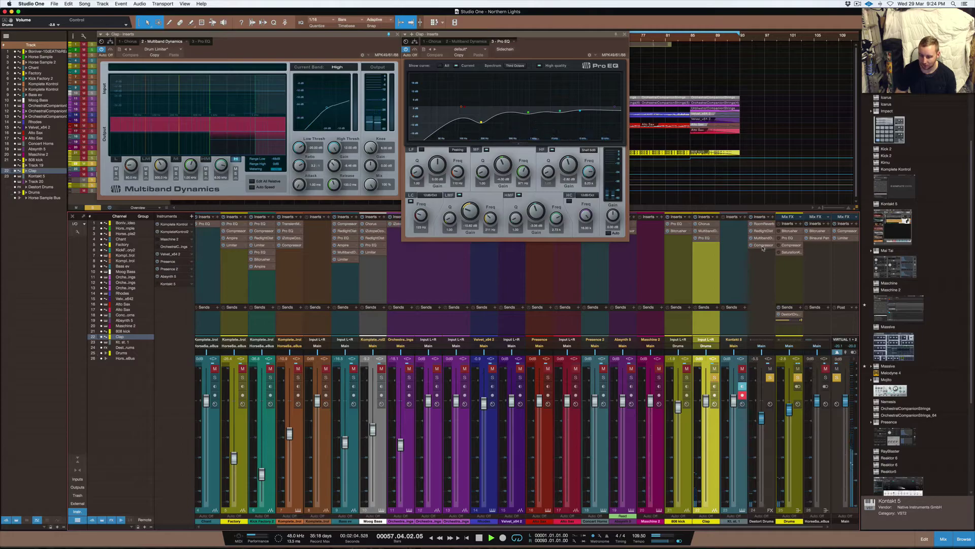
{"action": "key", "text": "space"}
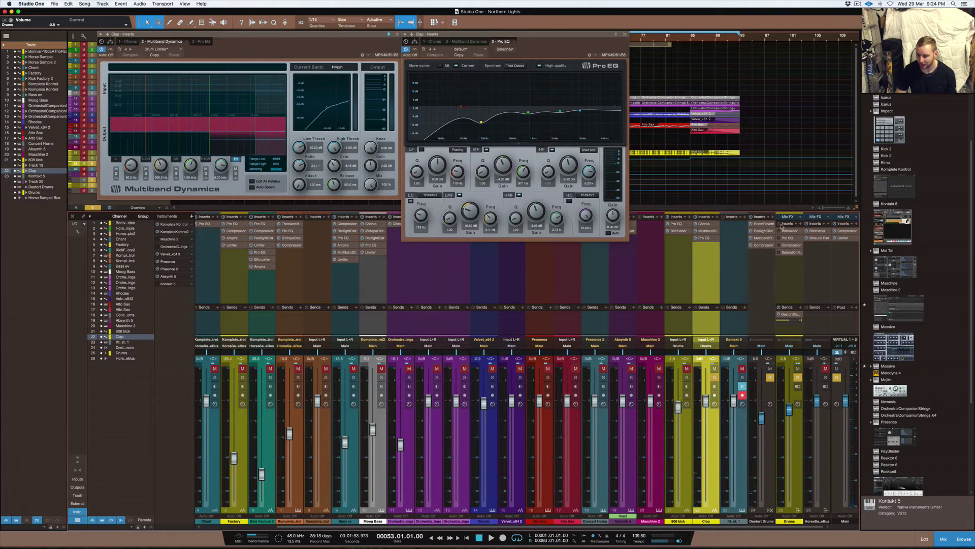
Audition the clap once more from bar 53, closing its Pro EQ window during playback
{"action": "key", "text": "space"}
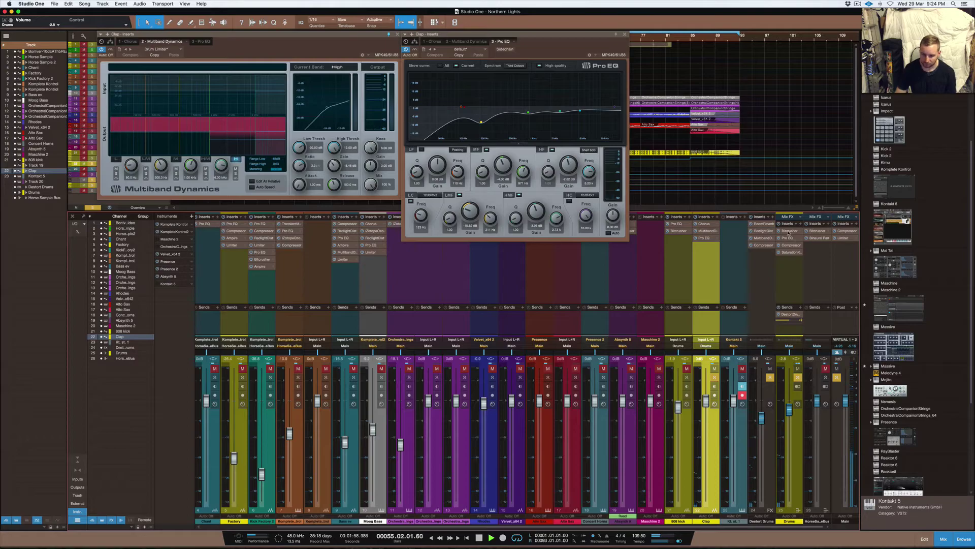
{"action": "left_click", "coordinate": [625, 34]}
{"action": "key", "text": "space"}
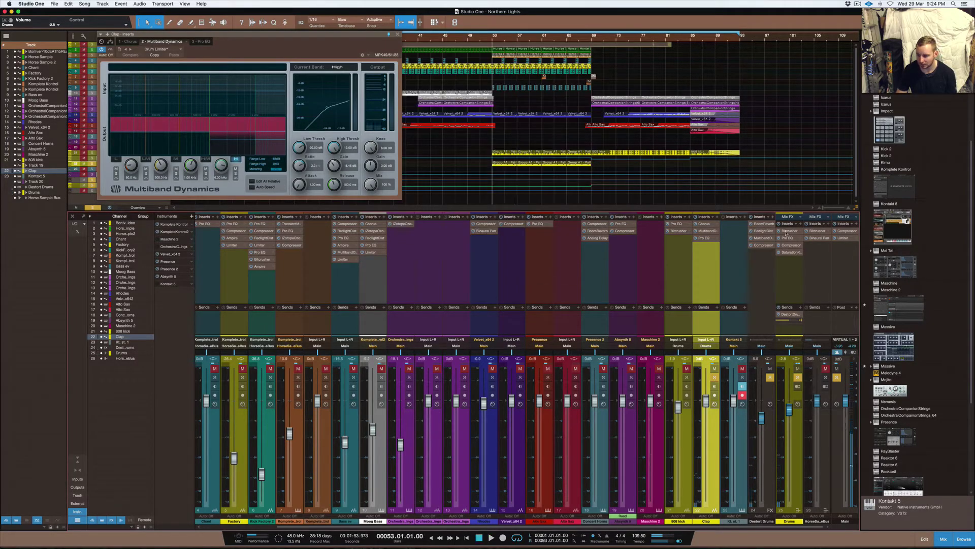
Inspect the Drums channel's Bitcrusher and Compressor inserts and close all the open plug-in windows
{"action": "left_click", "coordinate": [789, 231]}
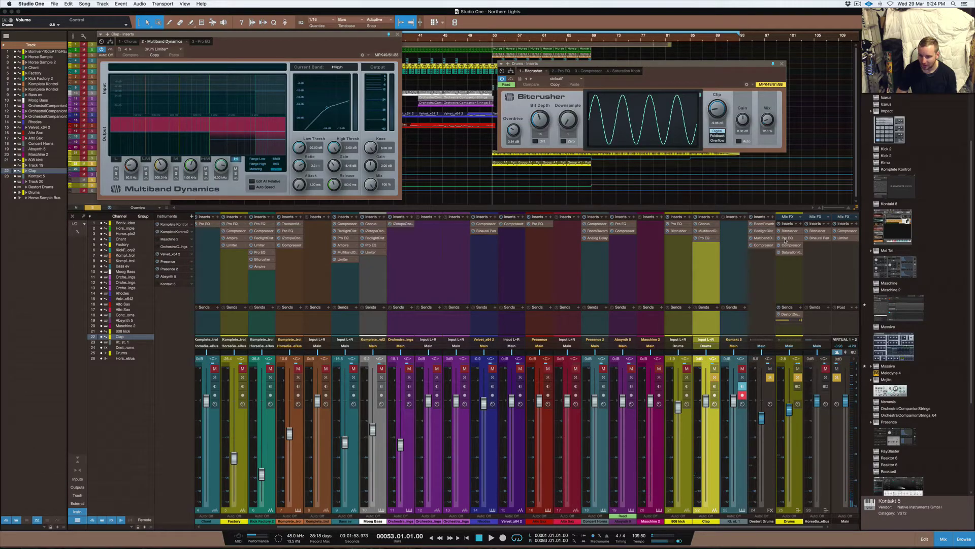
{"action": "left_click", "coordinate": [786, 242]}
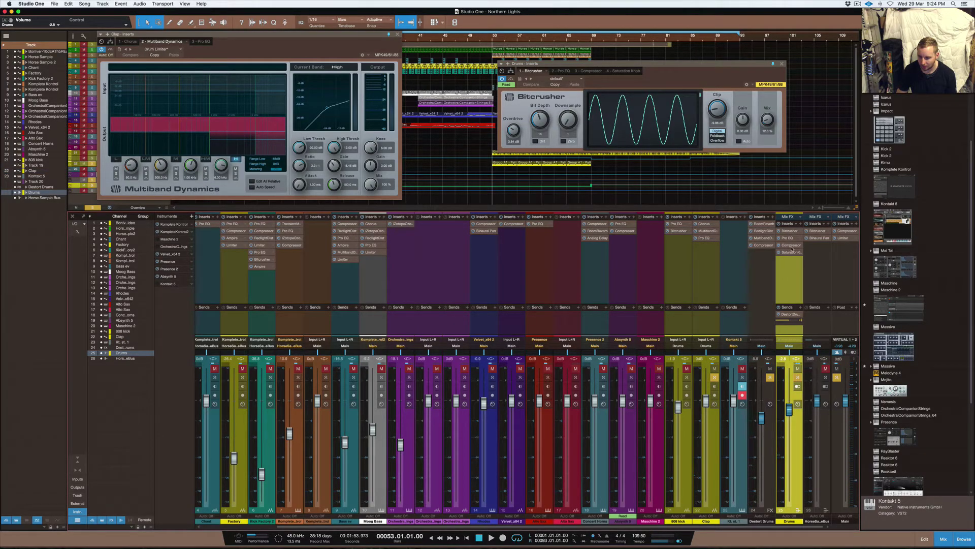
{"action": "left_click", "coordinate": [791, 246]}
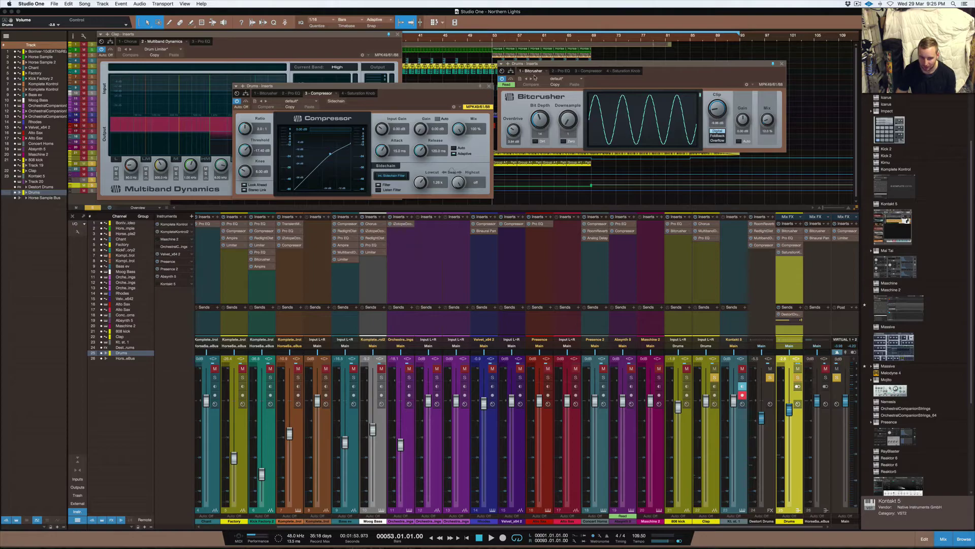
{"action": "key", "text": "Escape"}
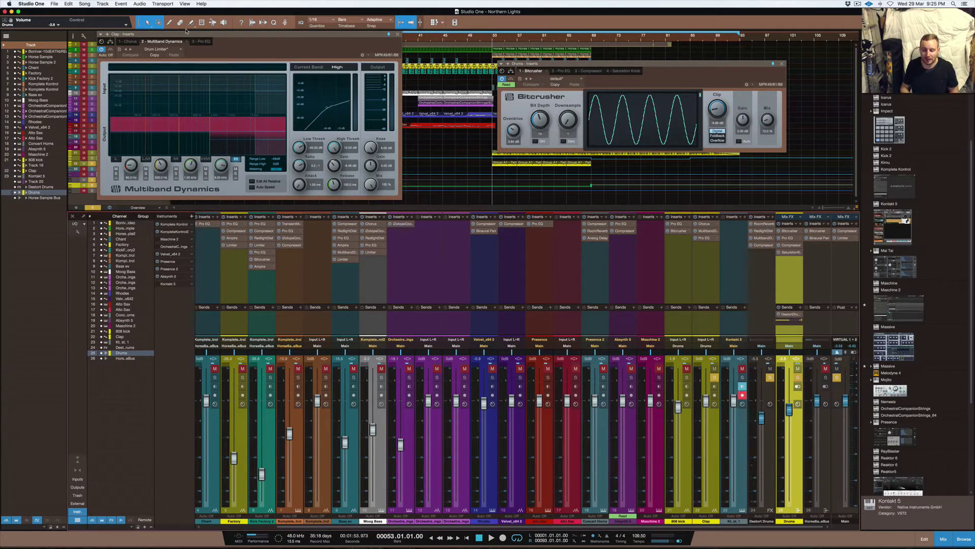
{"action": "left_click", "coordinate": [398, 35]}
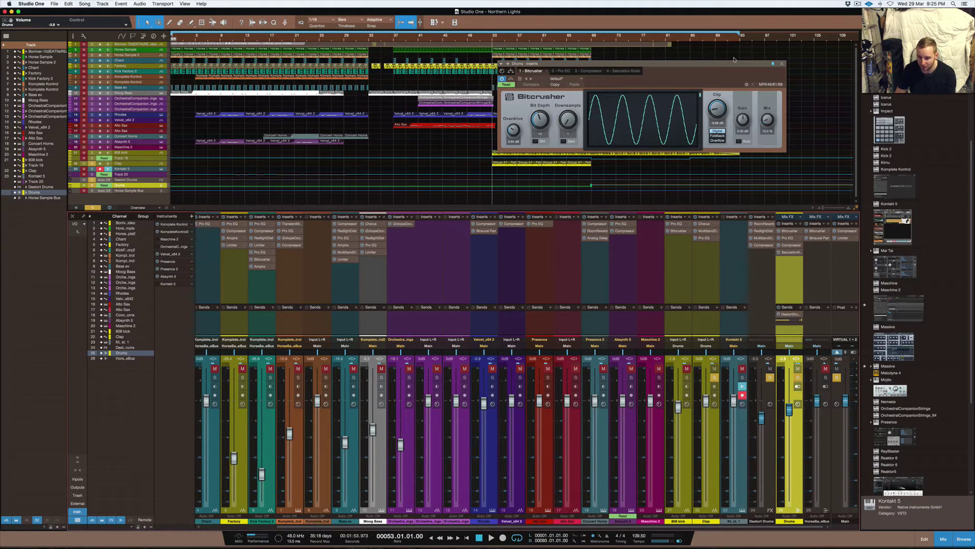
{"action": "left_click", "coordinate": [755, 73]}
{"action": "key", "text": "Escape"}
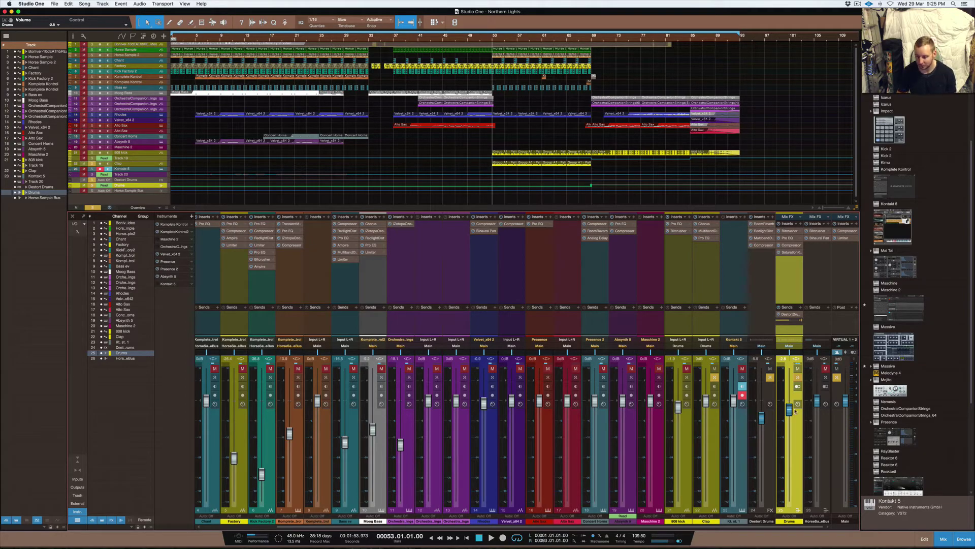
Solo the Kontakt 5 and 808 kick channels together with the clap and audition them from bar 53
{"action": "left_click", "coordinate": [742, 377]}
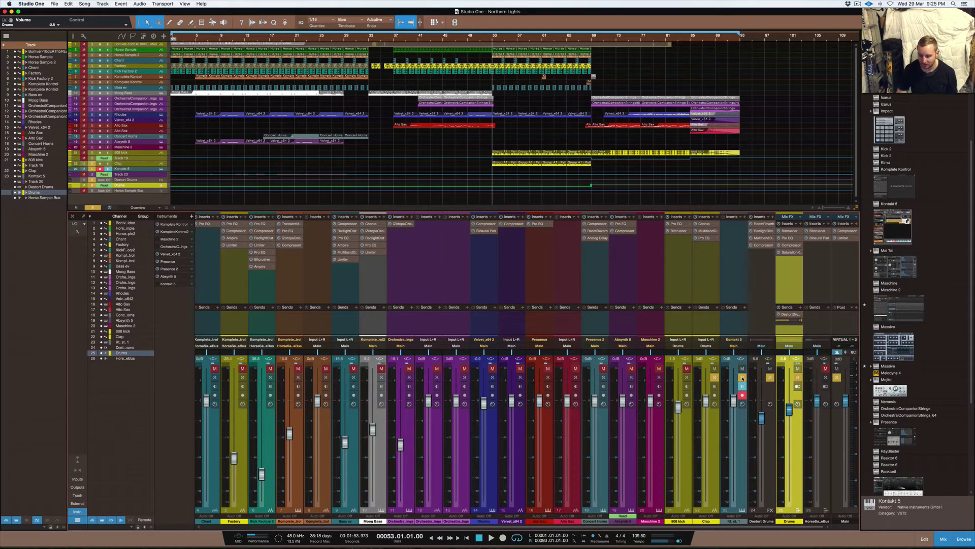
{"action": "left_click", "coordinate": [685, 378]}
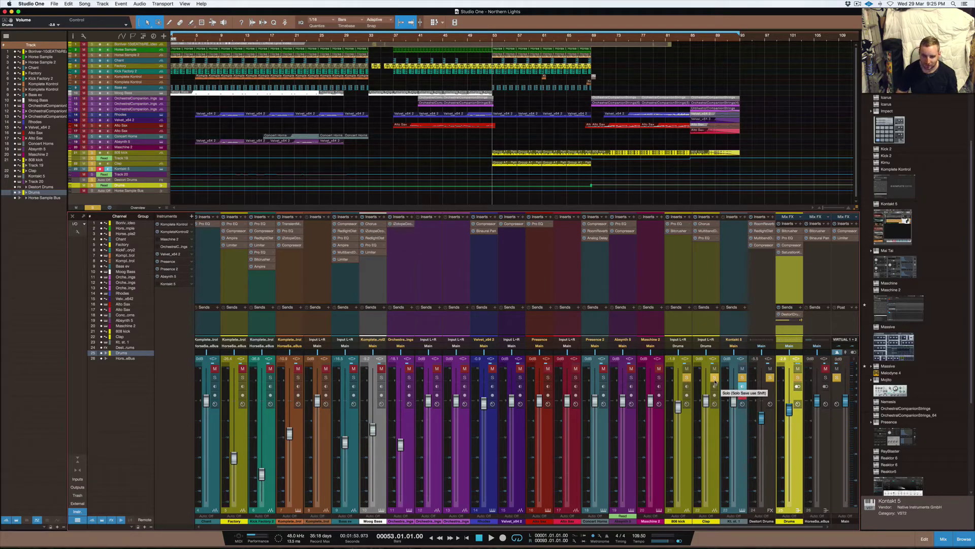
{"action": "left_click", "coordinate": [714, 378]}
{"action": "key", "text": "space"}
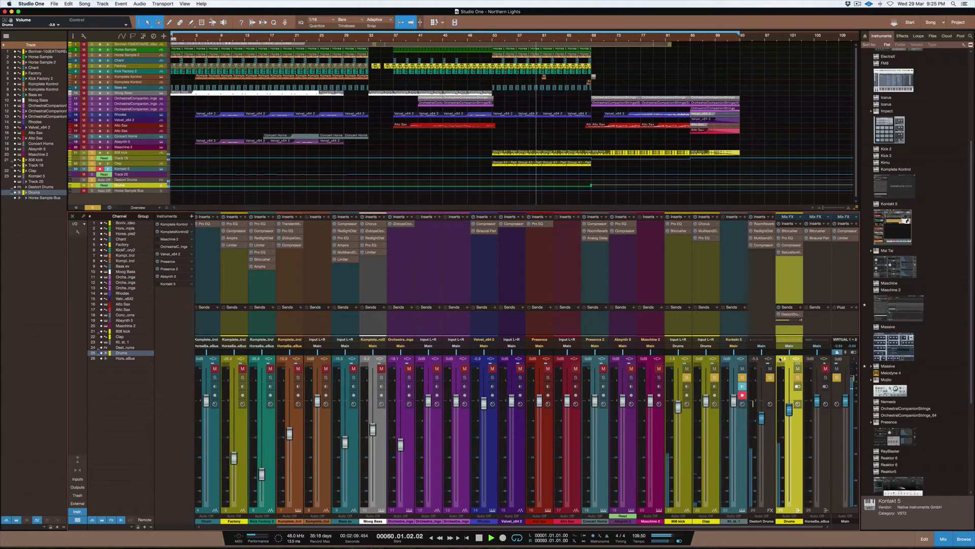
{"action": "key", "text": "space"}
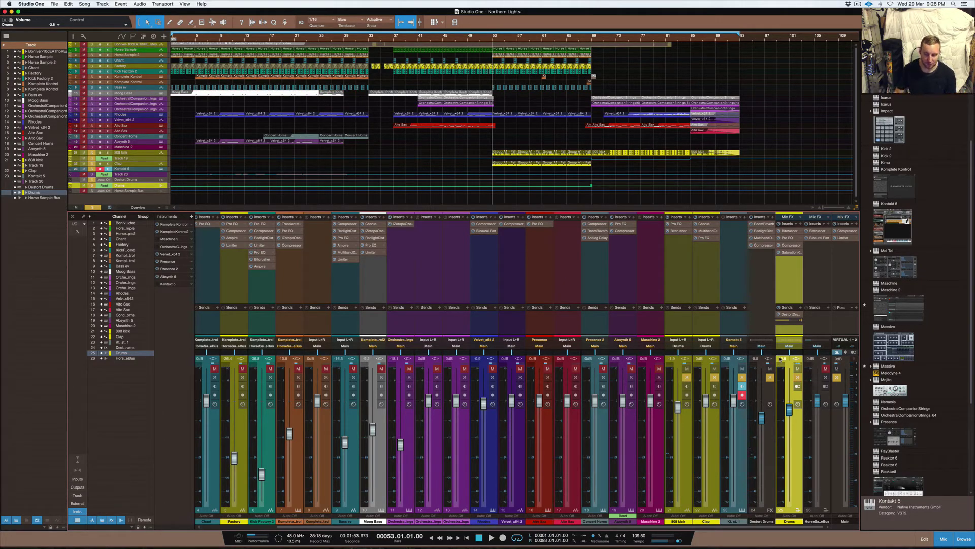
Clear the channel solos, audition the full mix from bar 53 and return to the first channels of the mixer
{"action": "left_click", "coordinate": [797, 377]}
{"action": "key", "text": "space"}
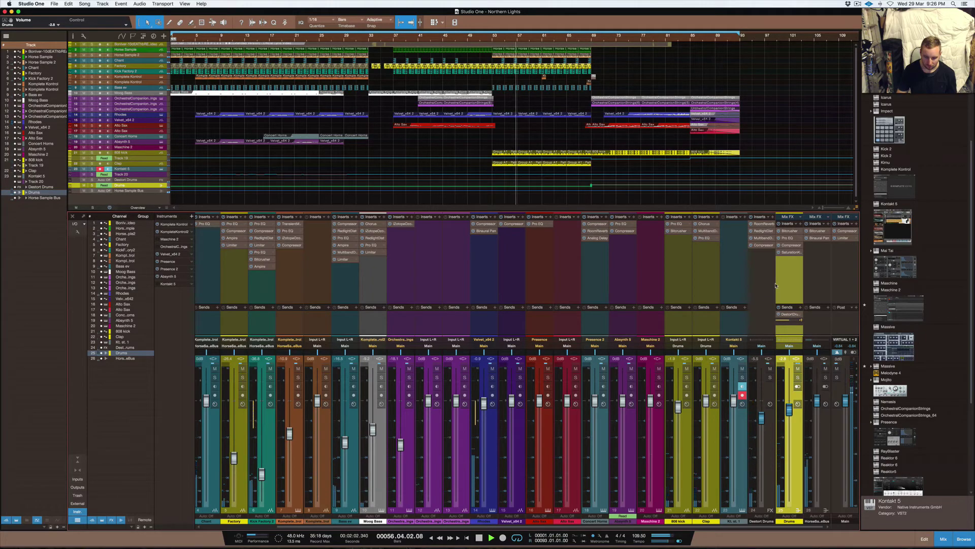
{"action": "key", "text": "space"}
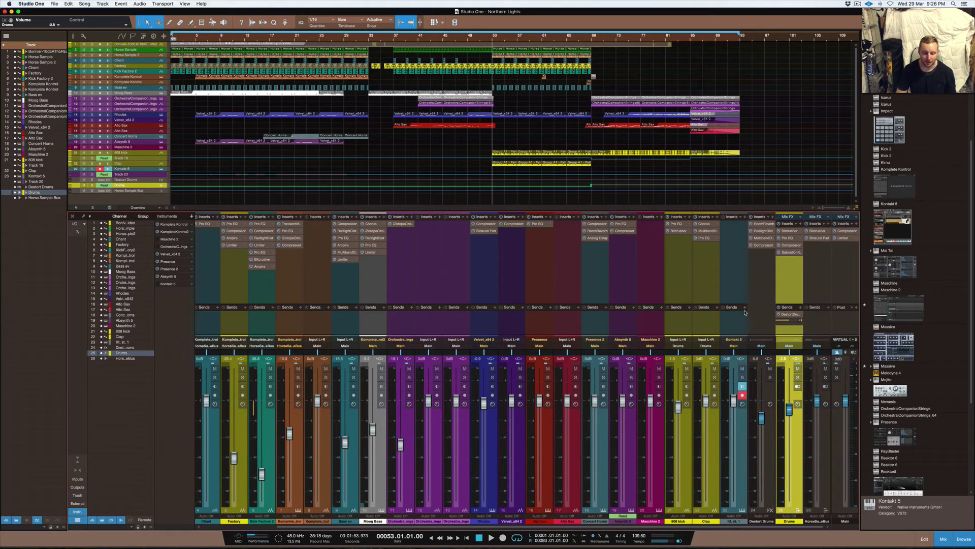
{"action": "scroll", "coordinate": [584, 317], "scroll_direction": "left", "scroll_amount": 3}
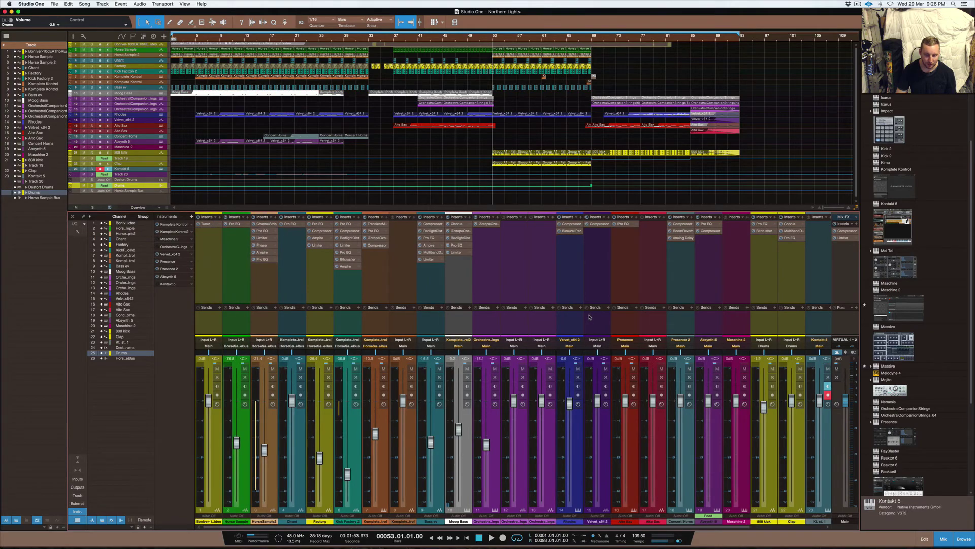